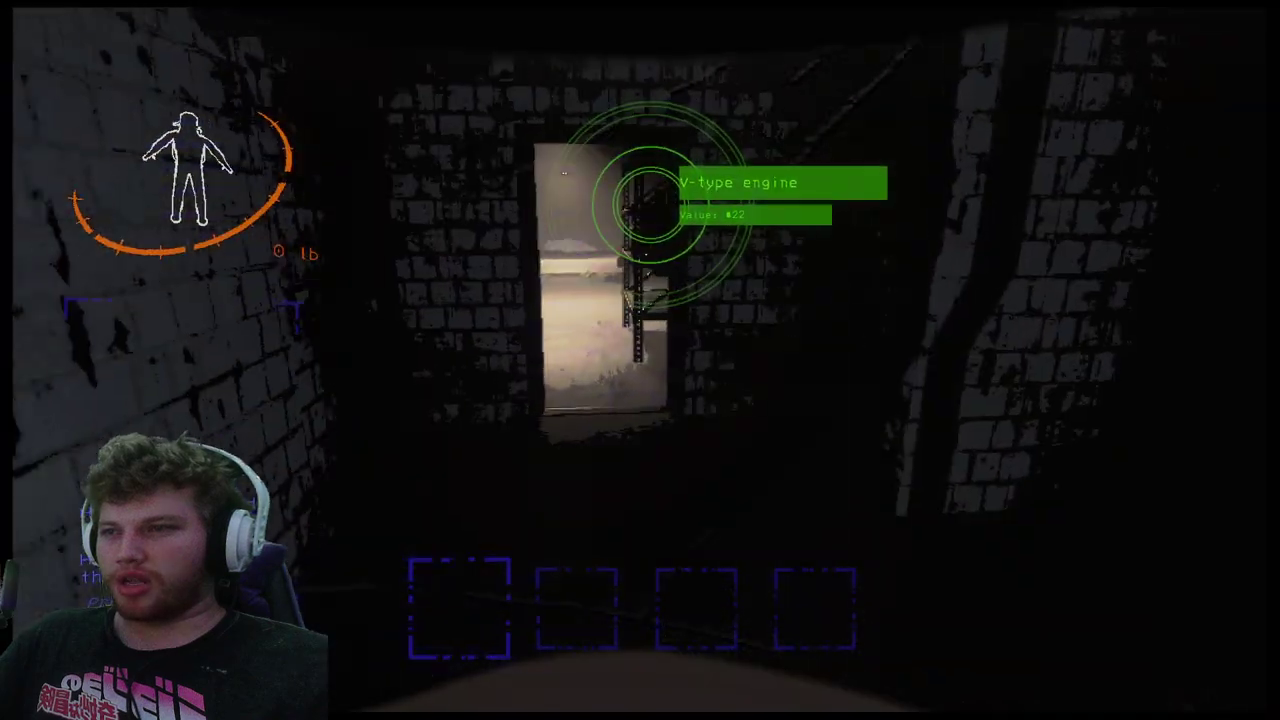
- Grab the V-type engine and Big bolt, then go through the door onto the catwalk
key(e)
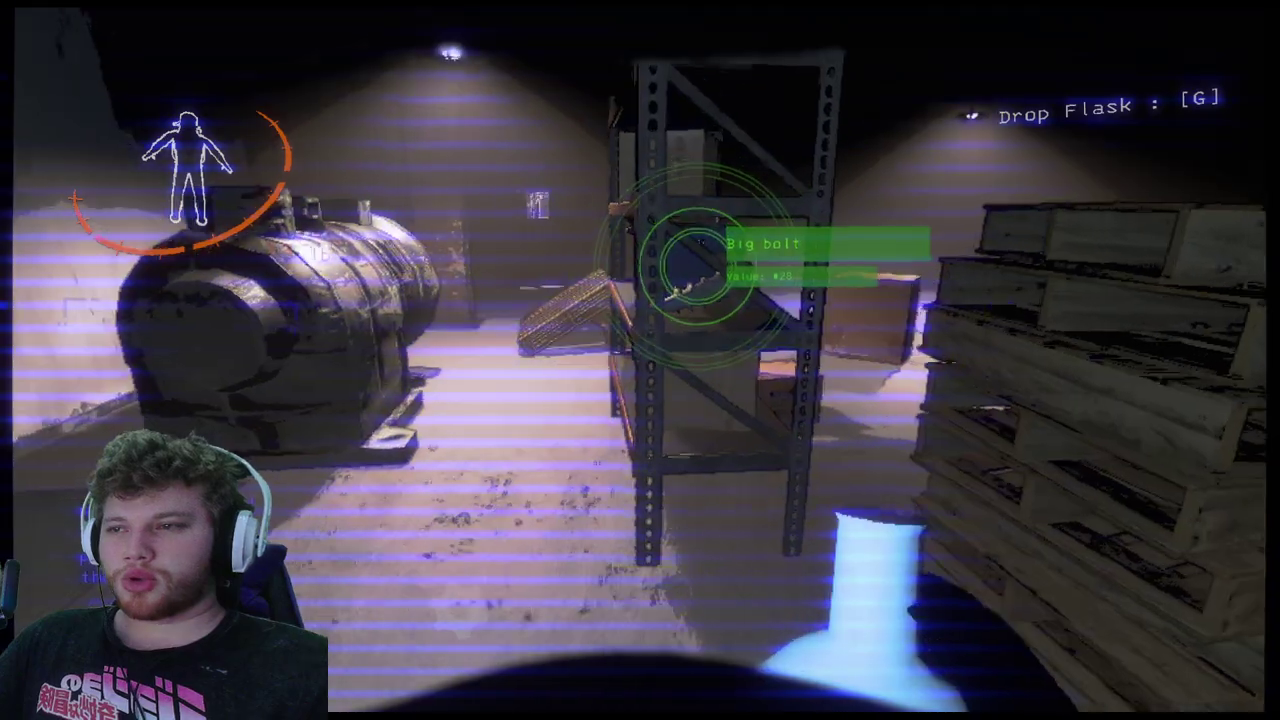
key(e)
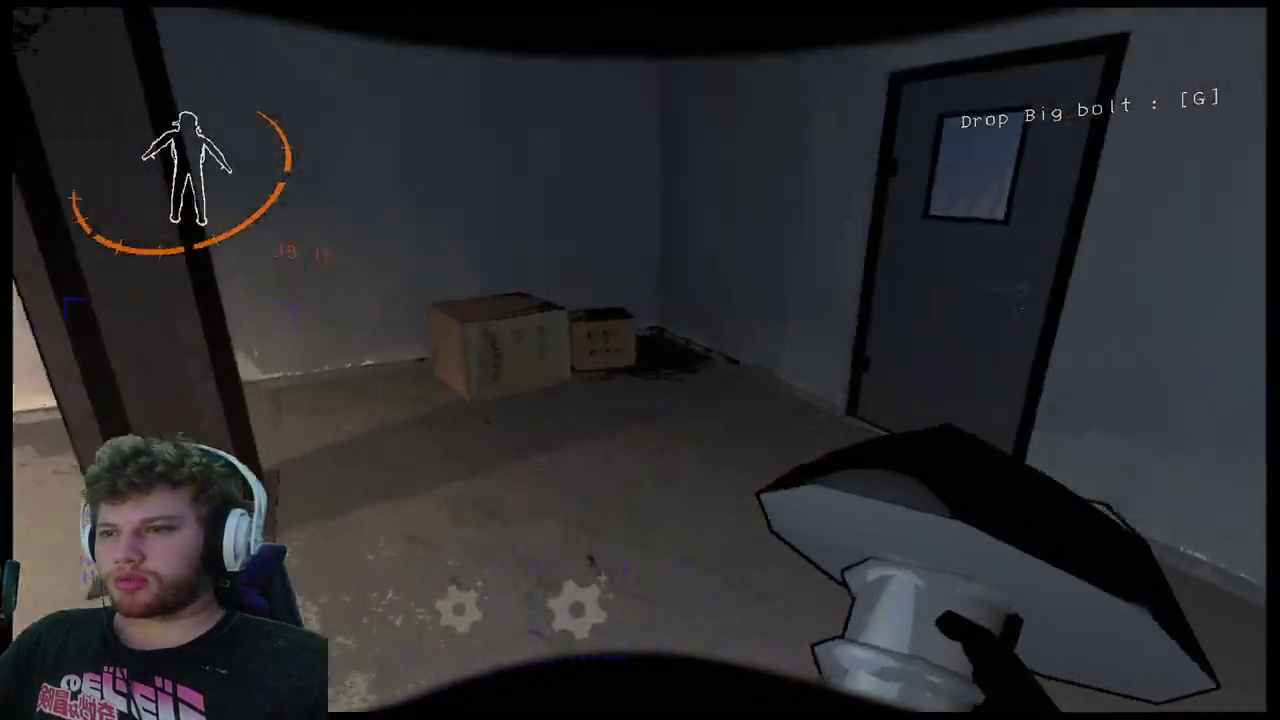
key(e)
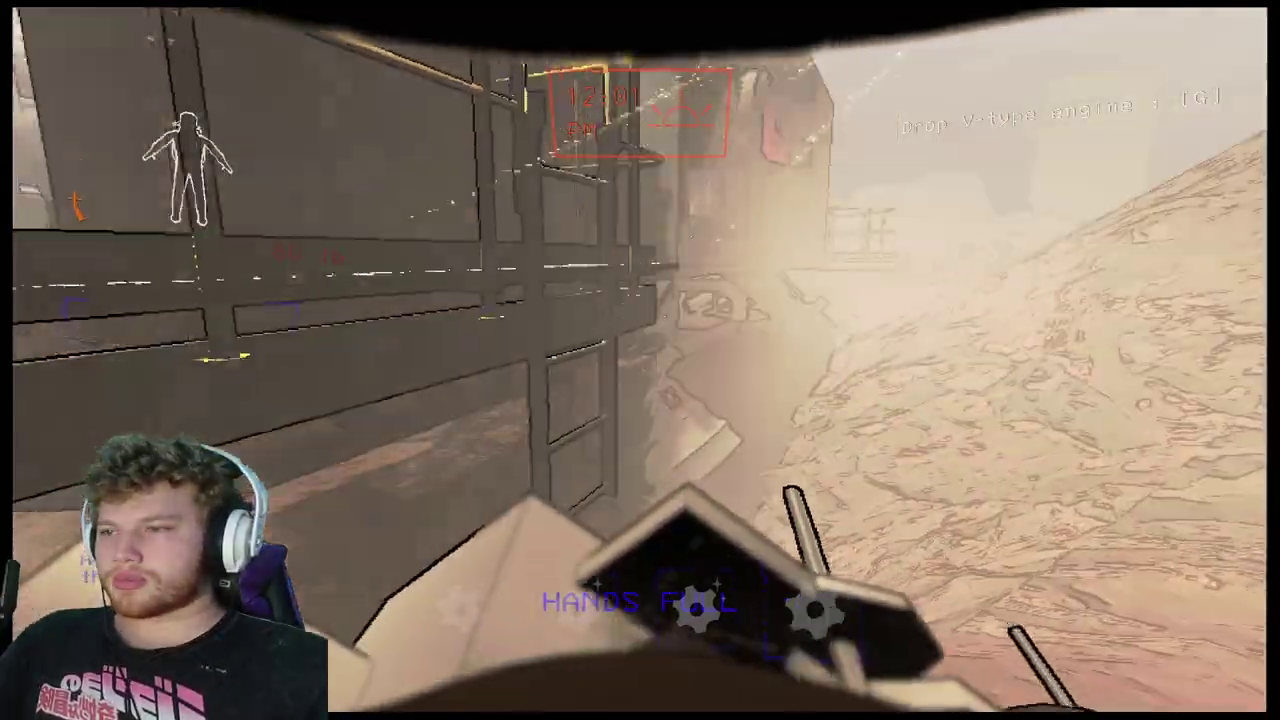
key(e)
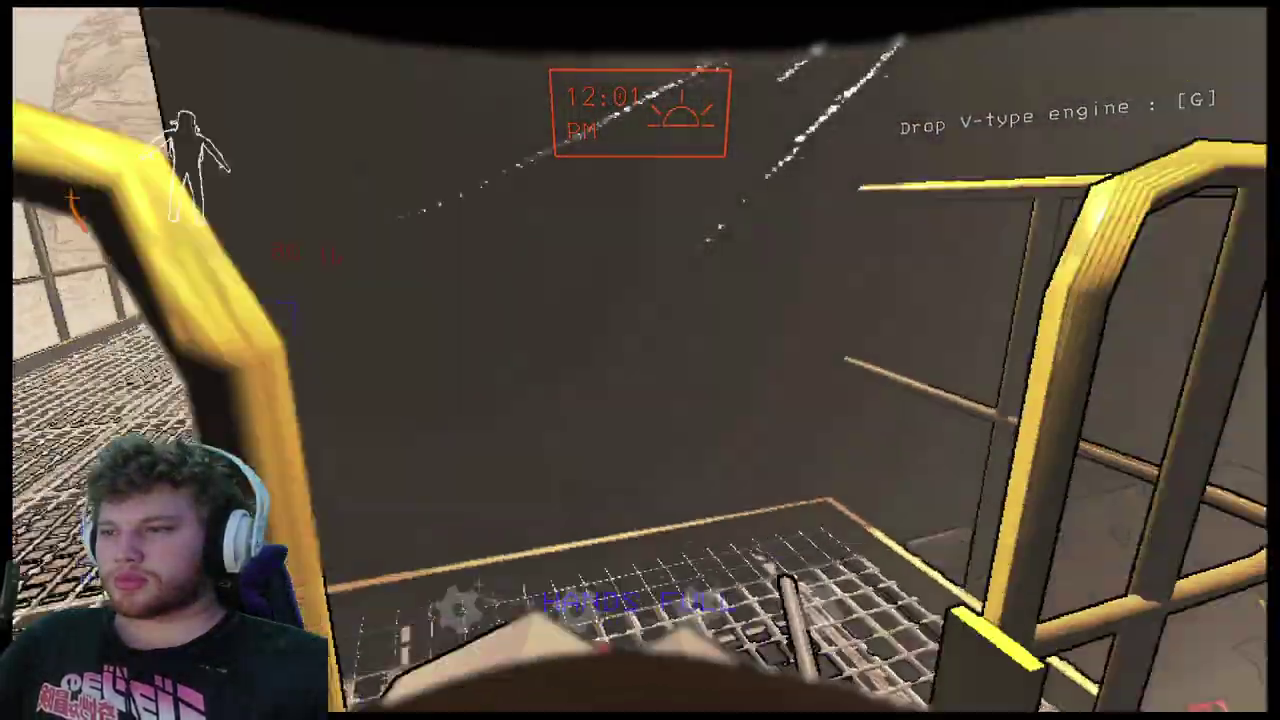
- Drop the metal sheet and the other carried scrap inside the ship
key(w)
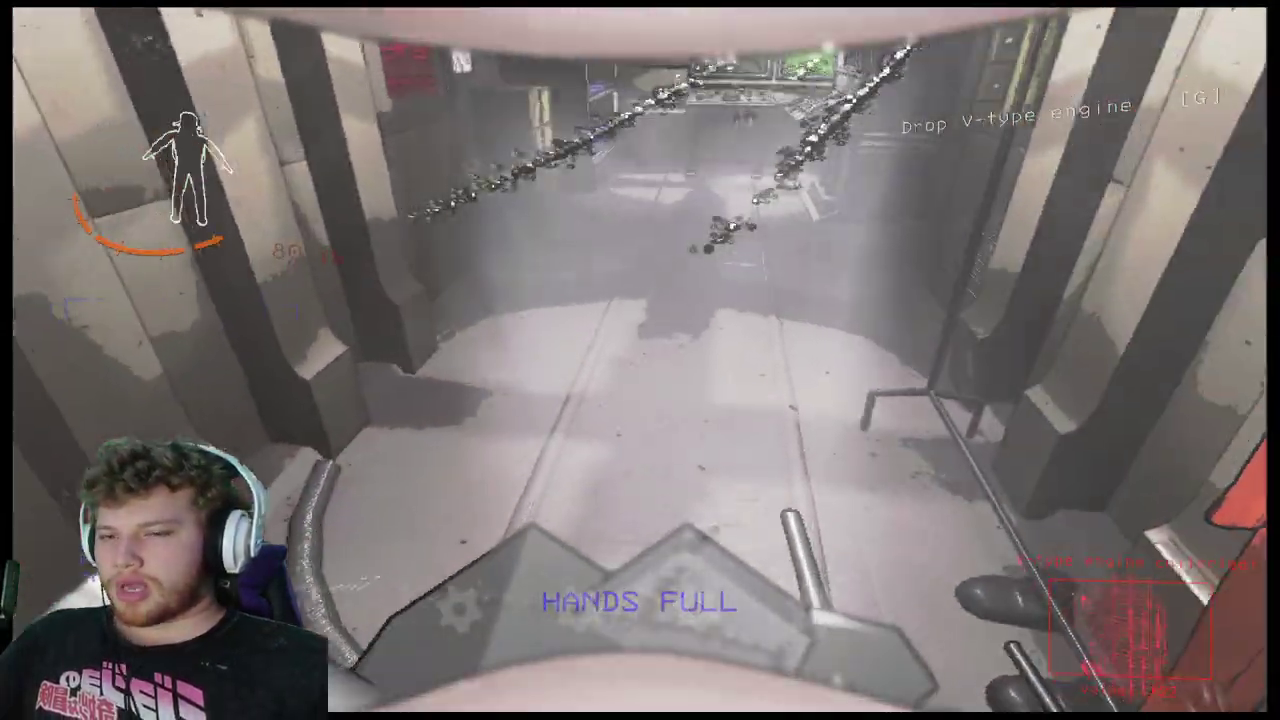
key(w)
key(g)
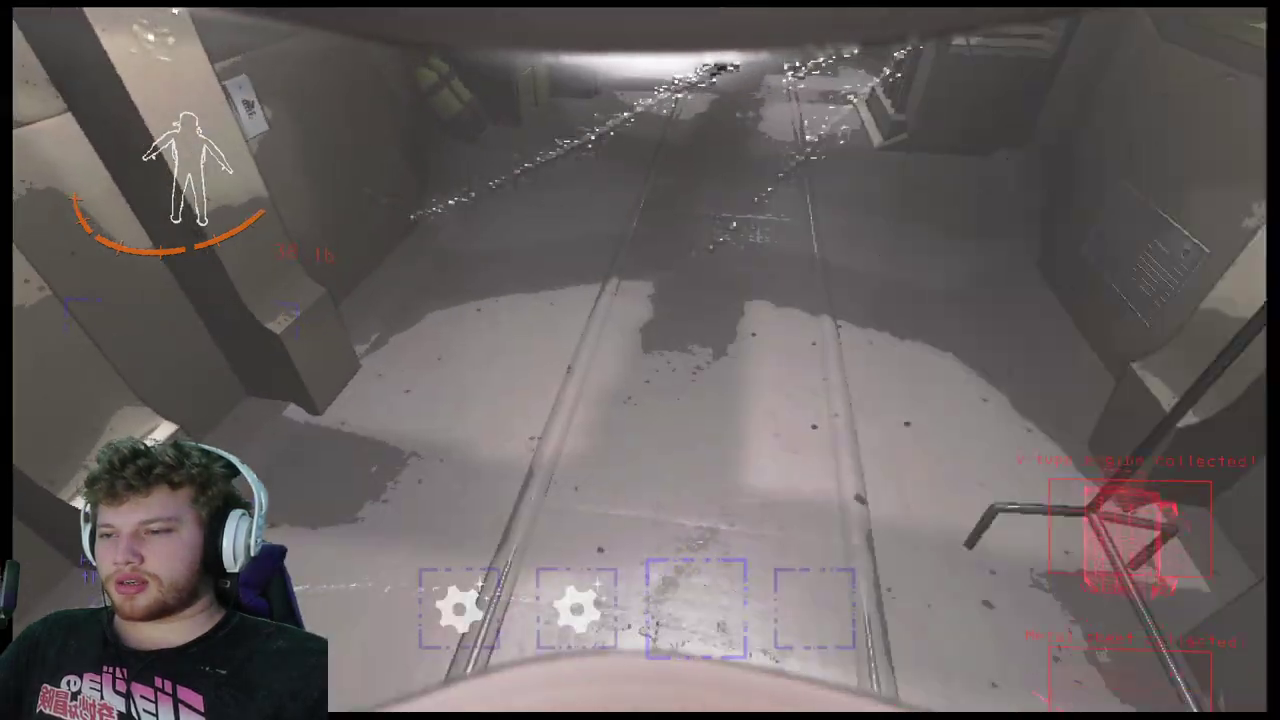
key(g)
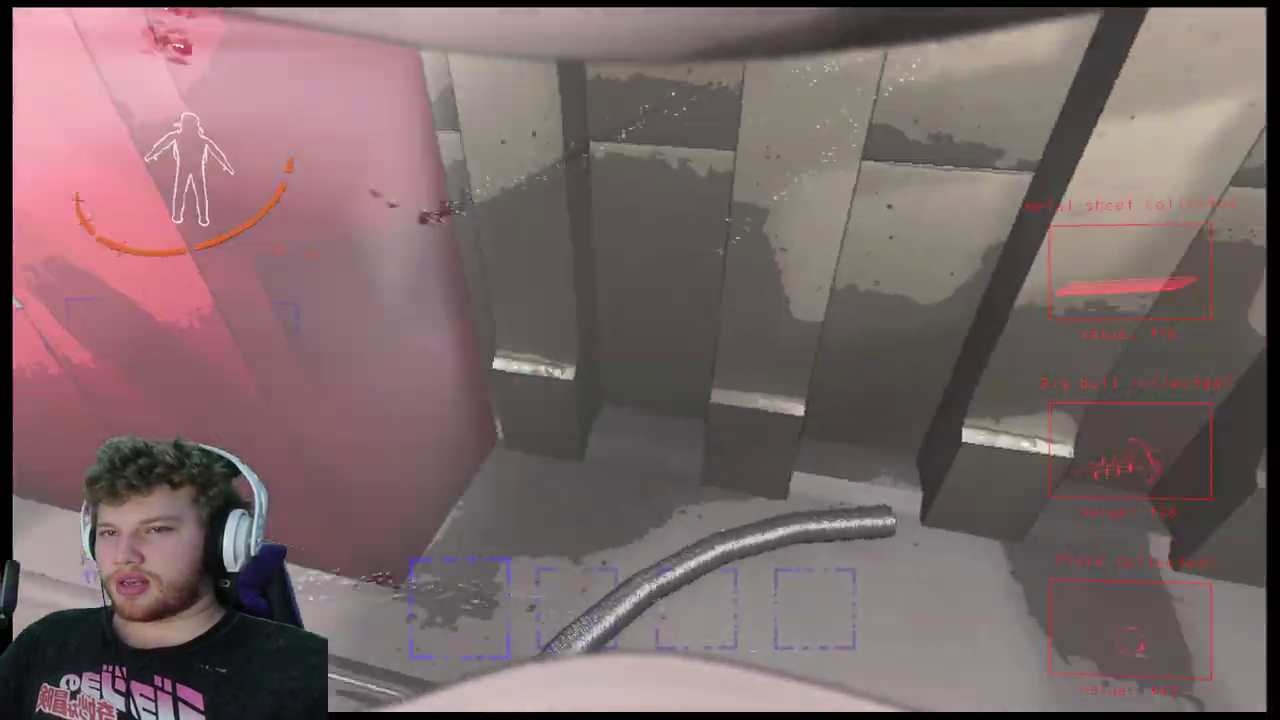
key(w)
- Jump off the catwalk and cross the red terrain toward the large metal structure
key(w)
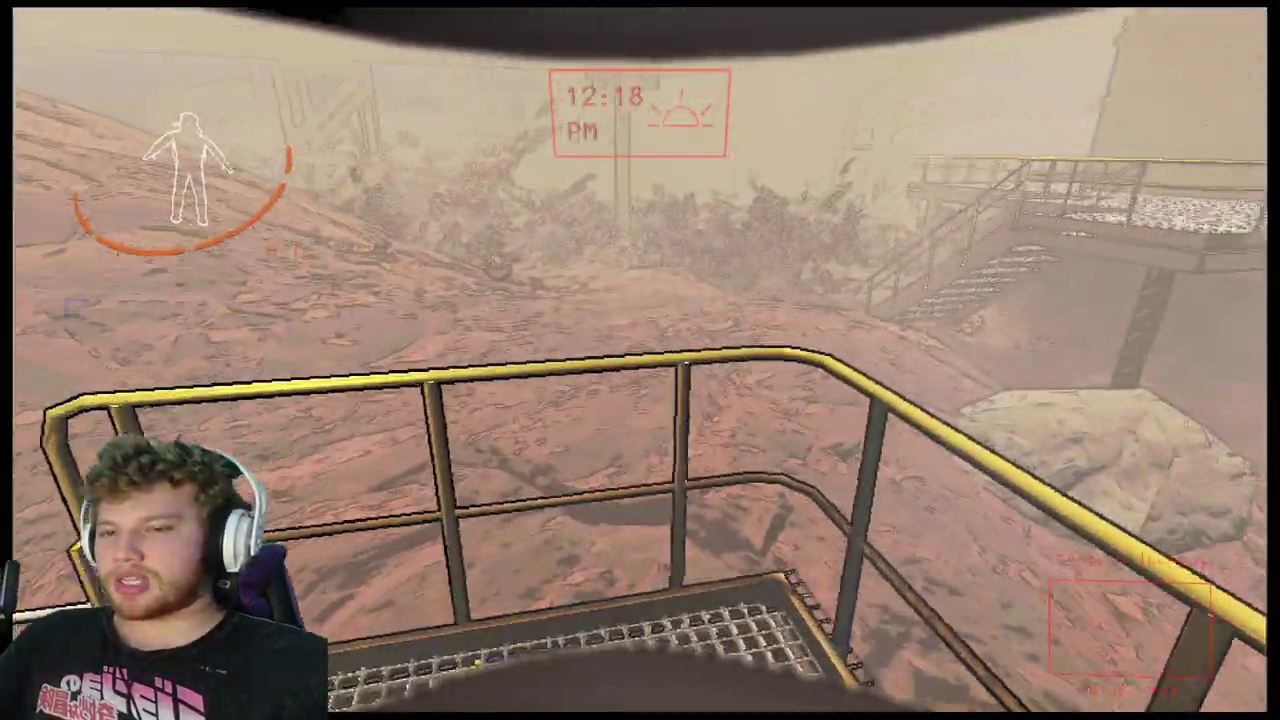
key(w)
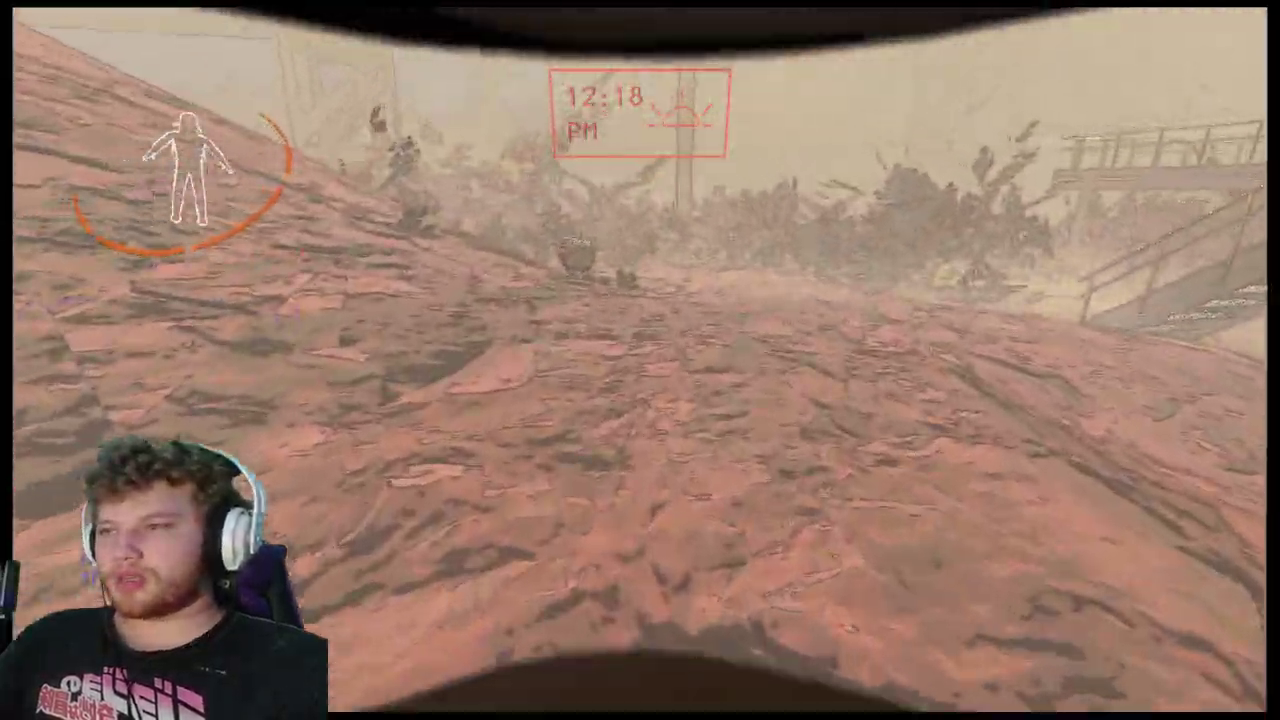
key(w)
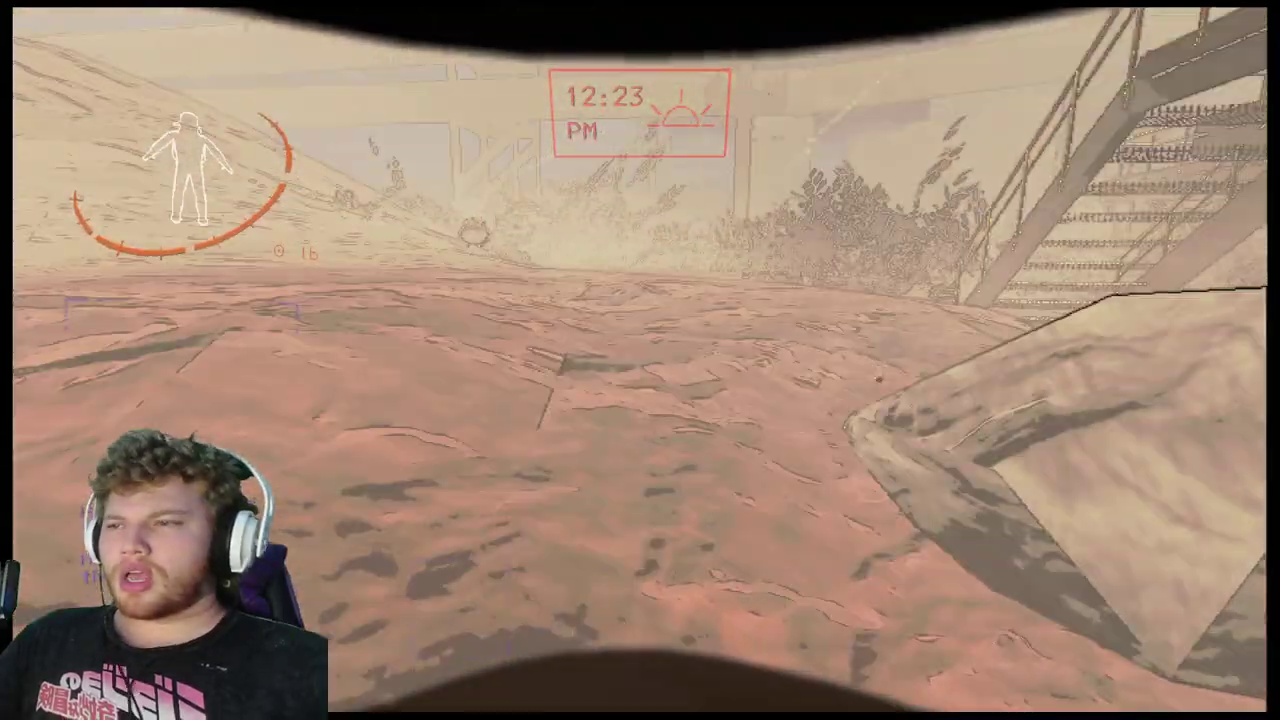
key(w)
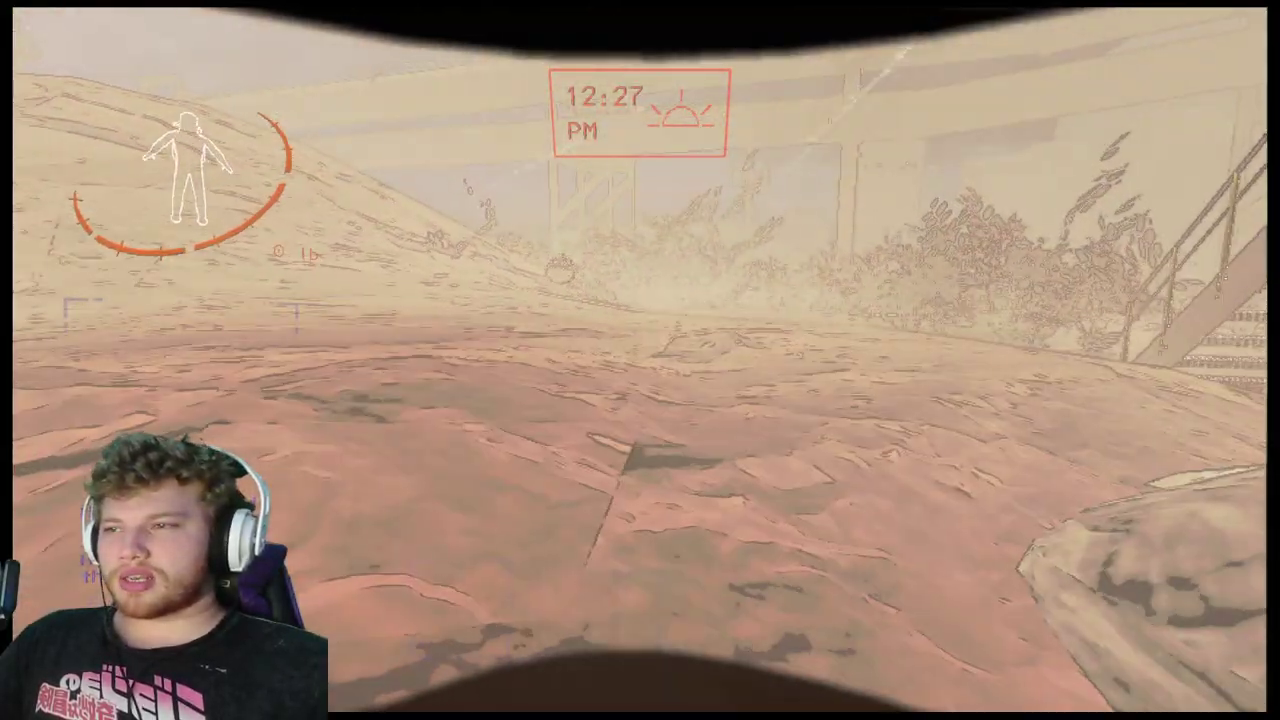
key(w)
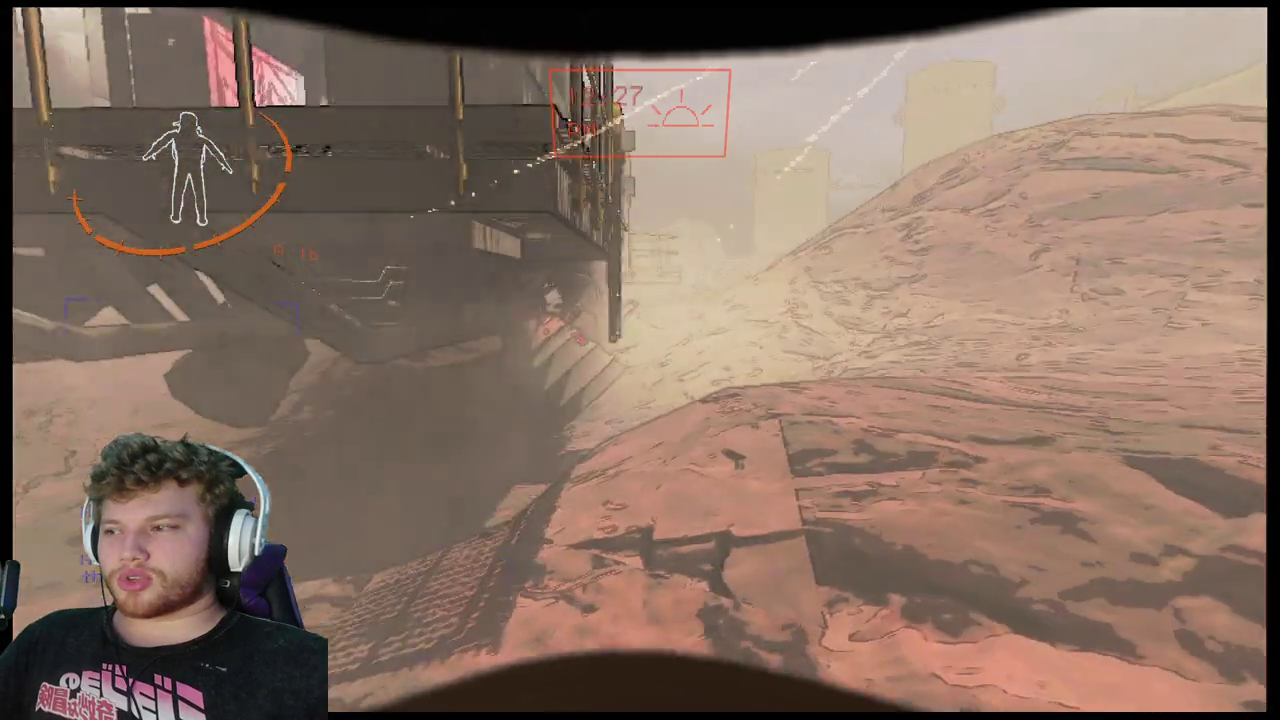
key(w)
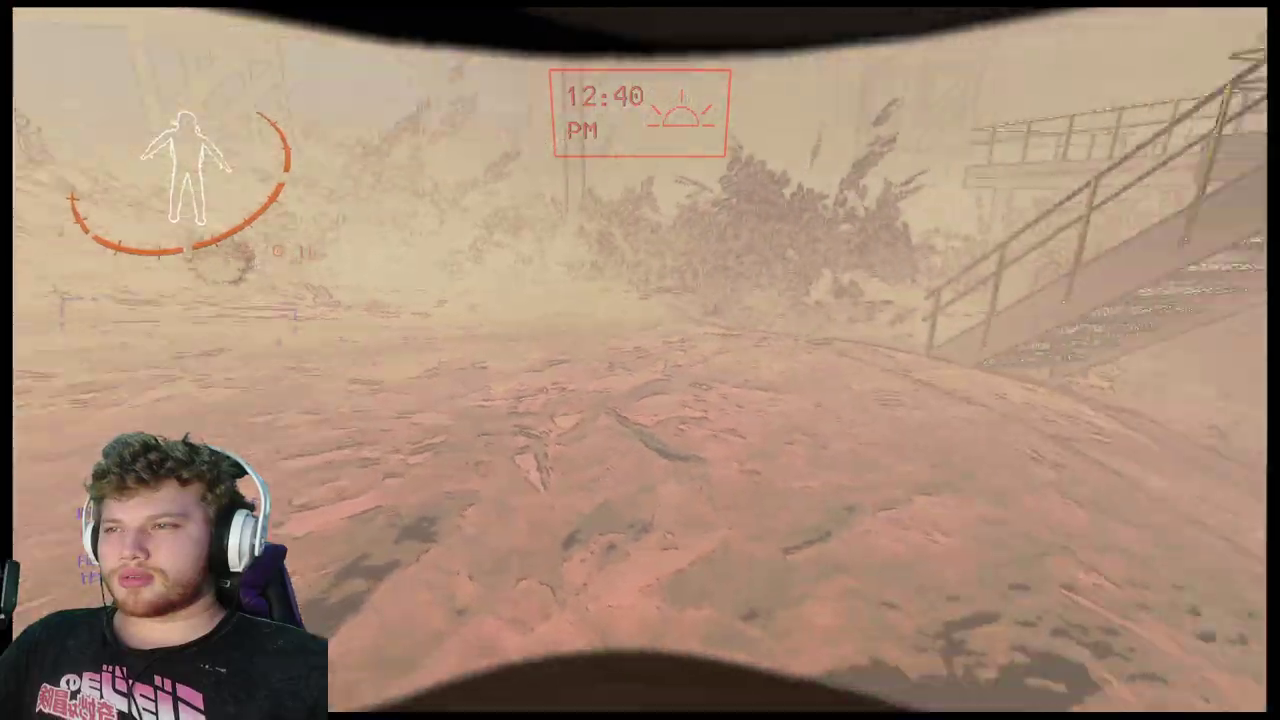
- Push through the bushes and climb the metal staircase onto the platform
key(w)
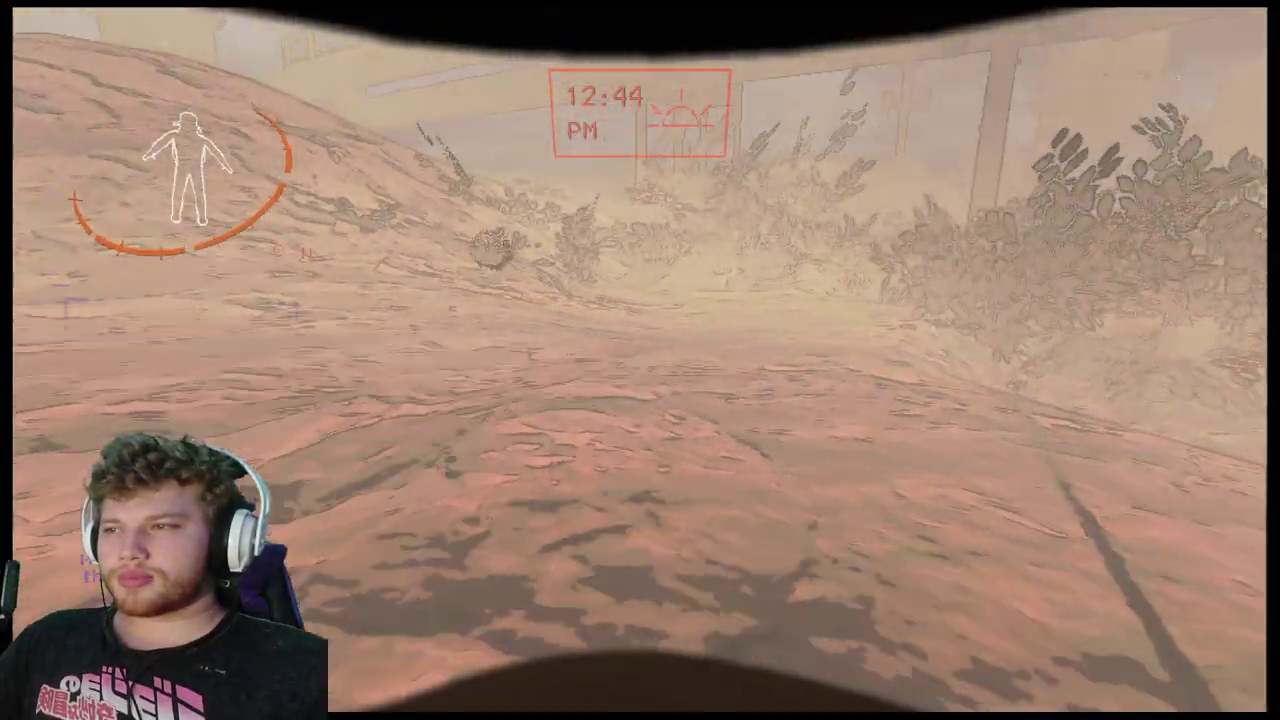
key(w)
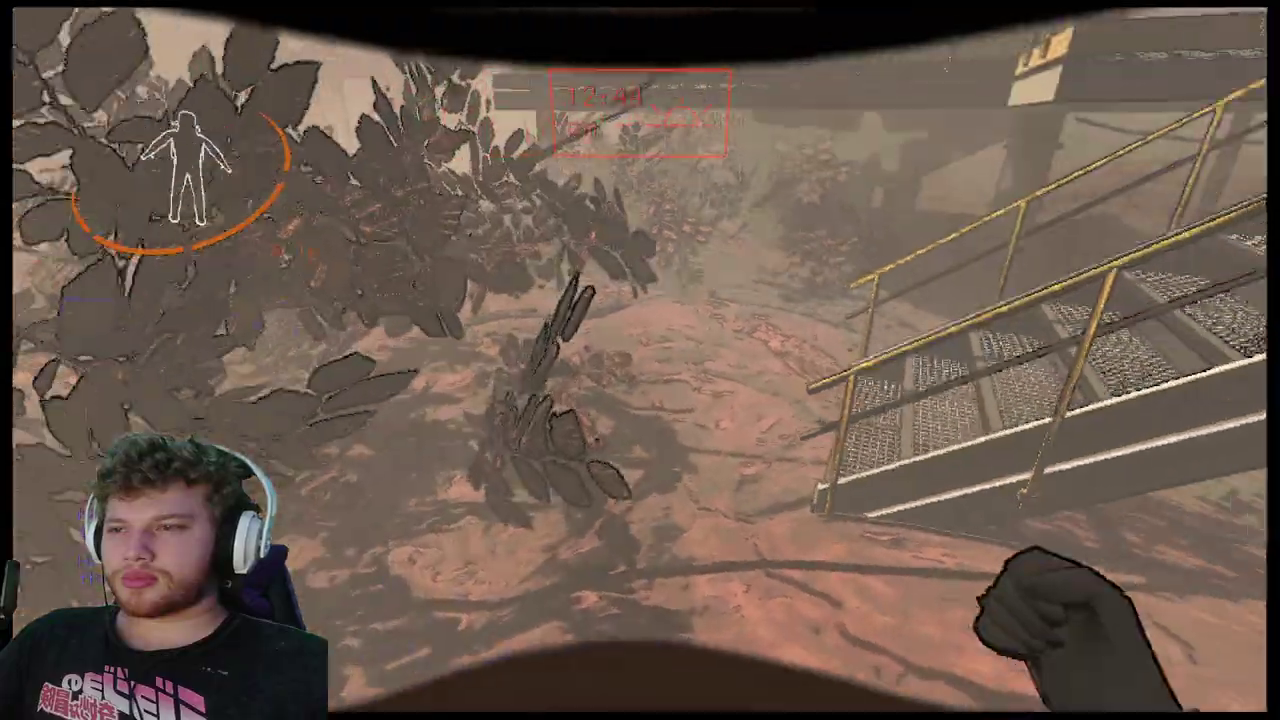
key(w)
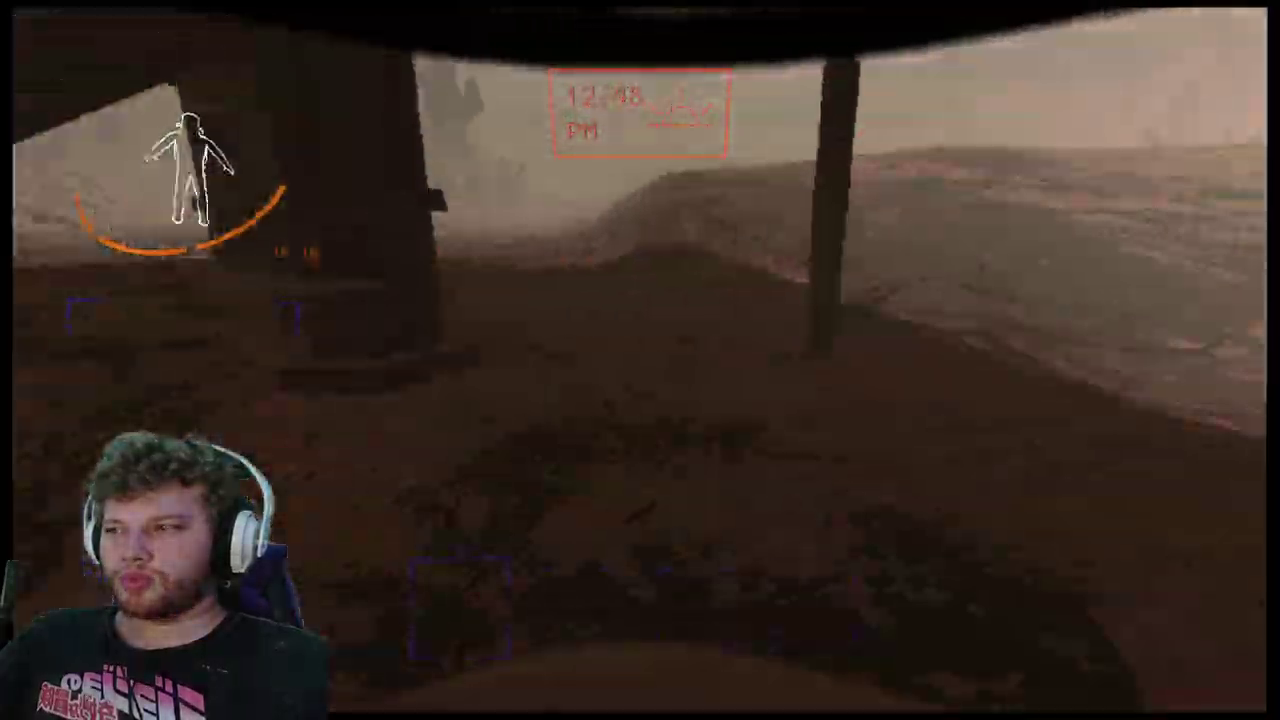
key(w)
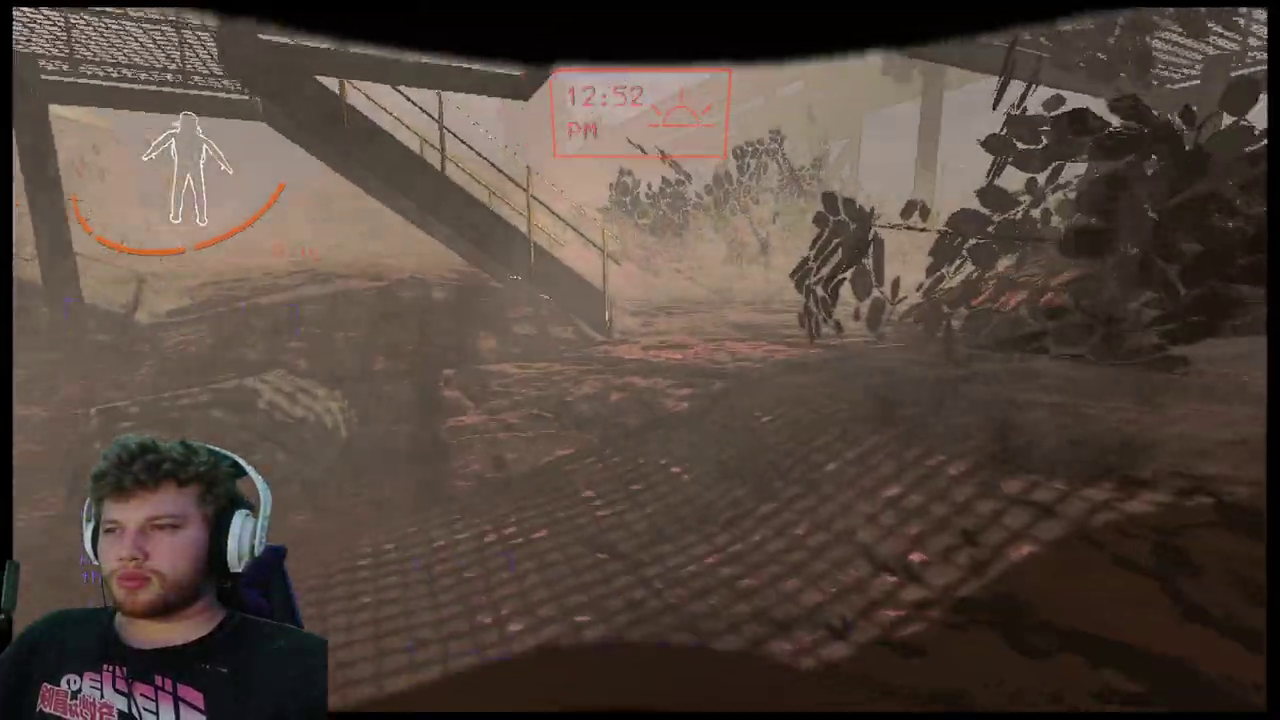
key(w)
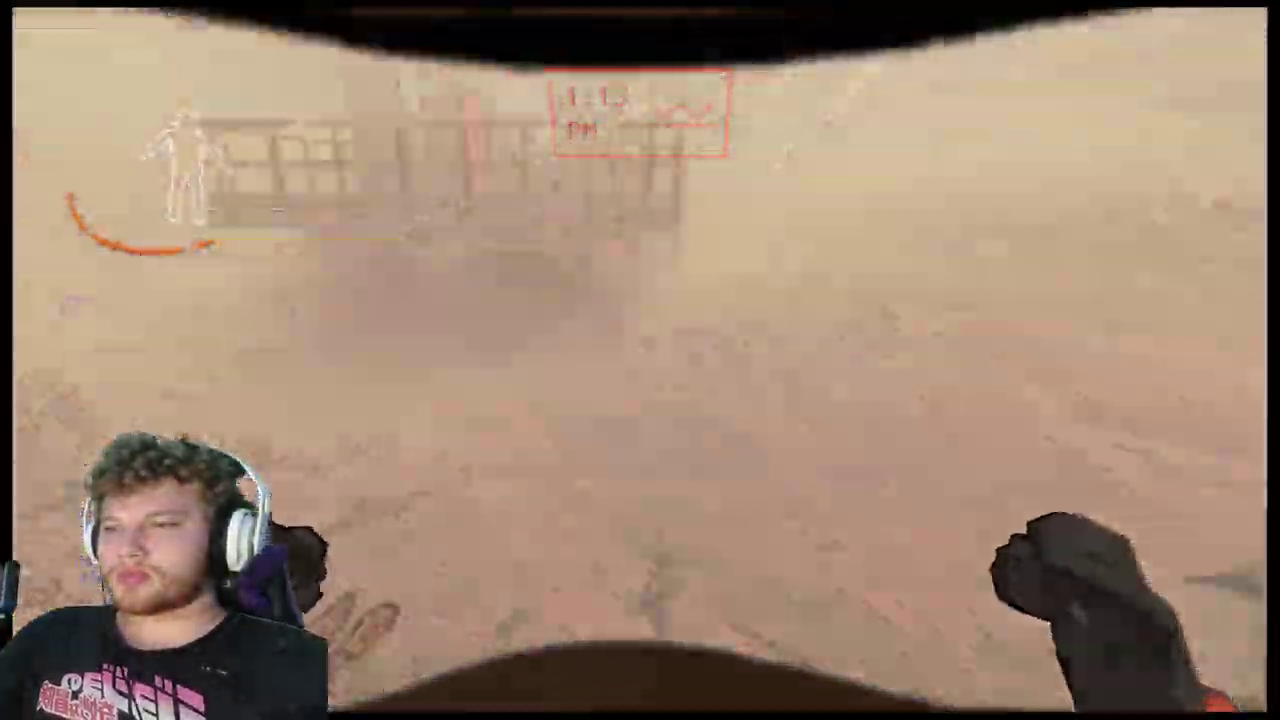
key(w)
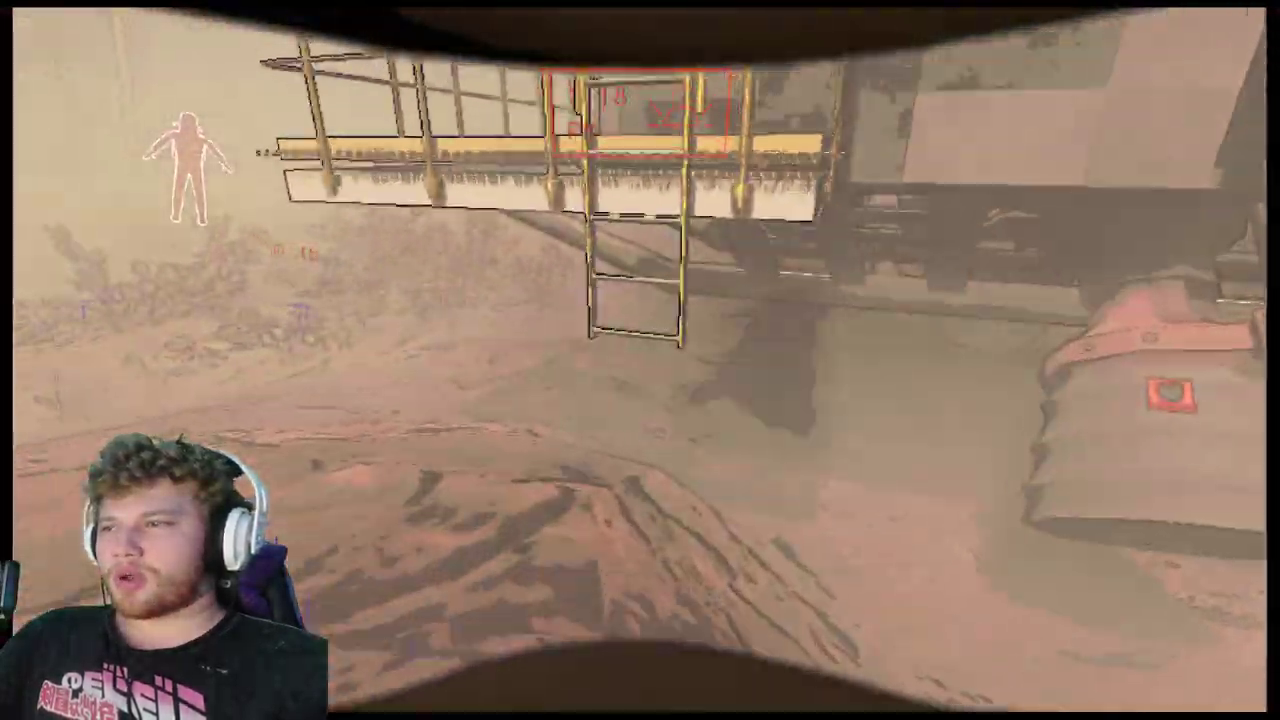
- Pull the ship's start lever in the control room and view the terminal's performance report
key(w)
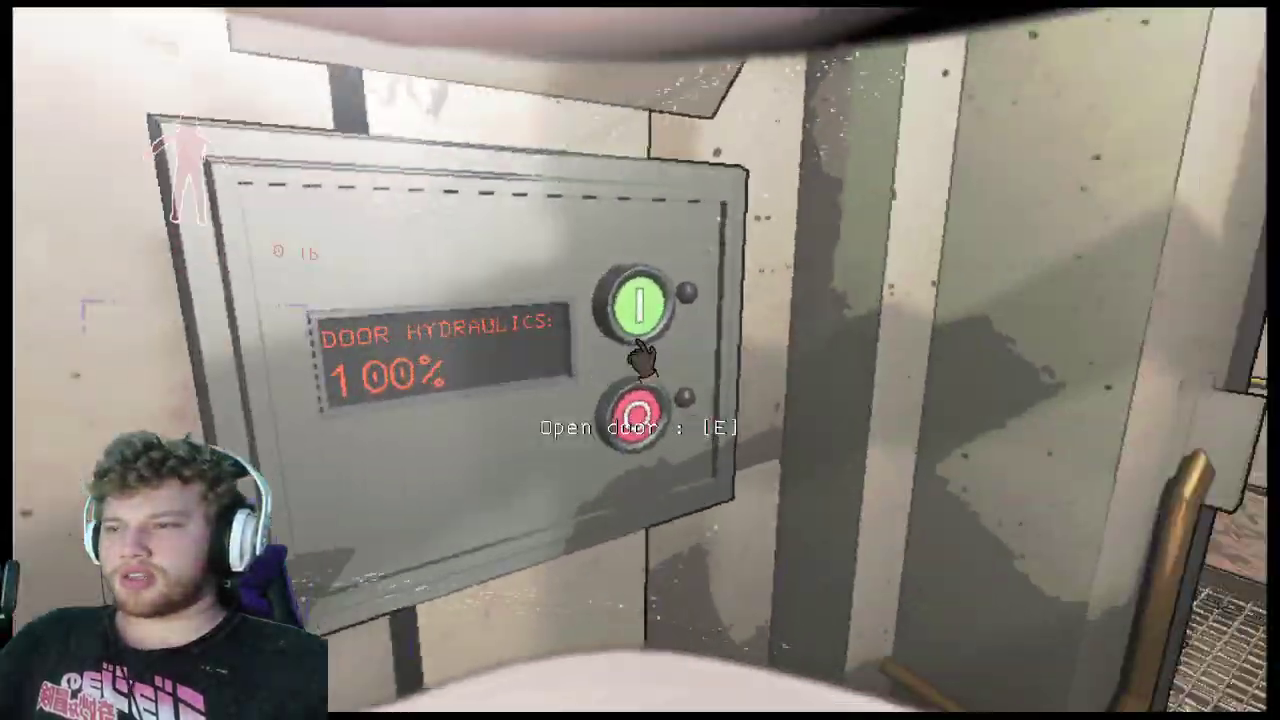
key(s)
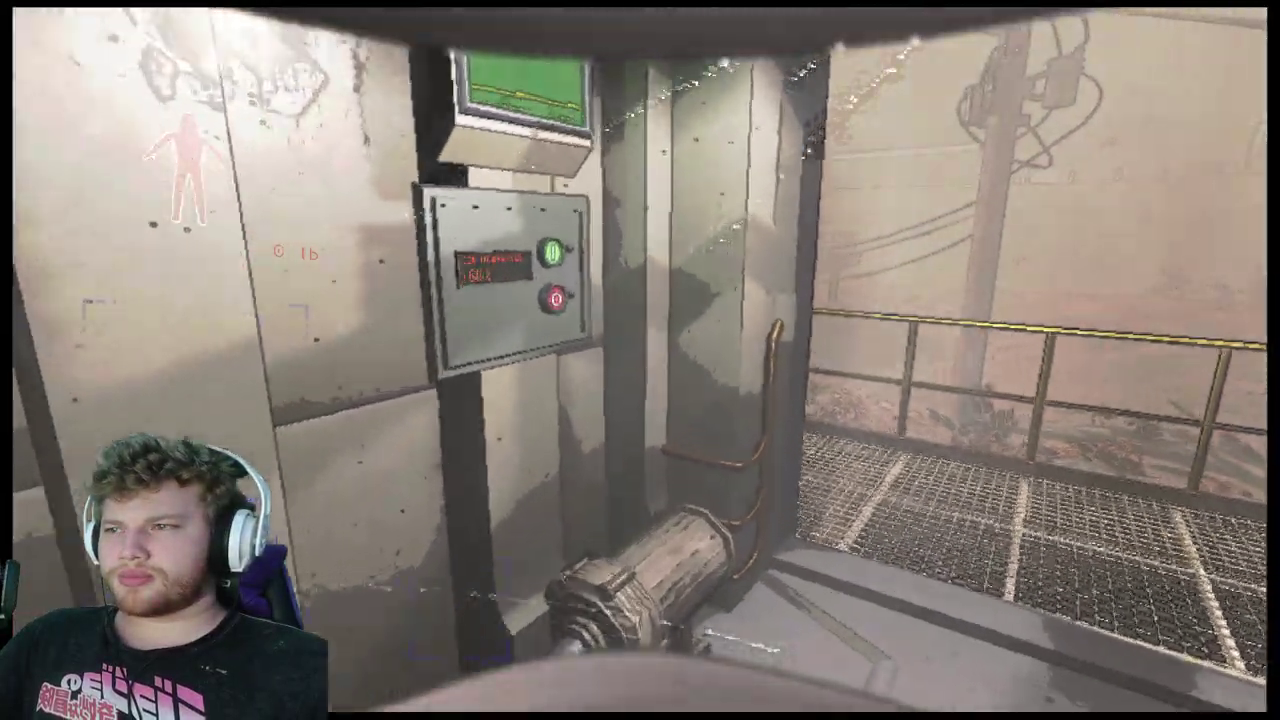
key(a)
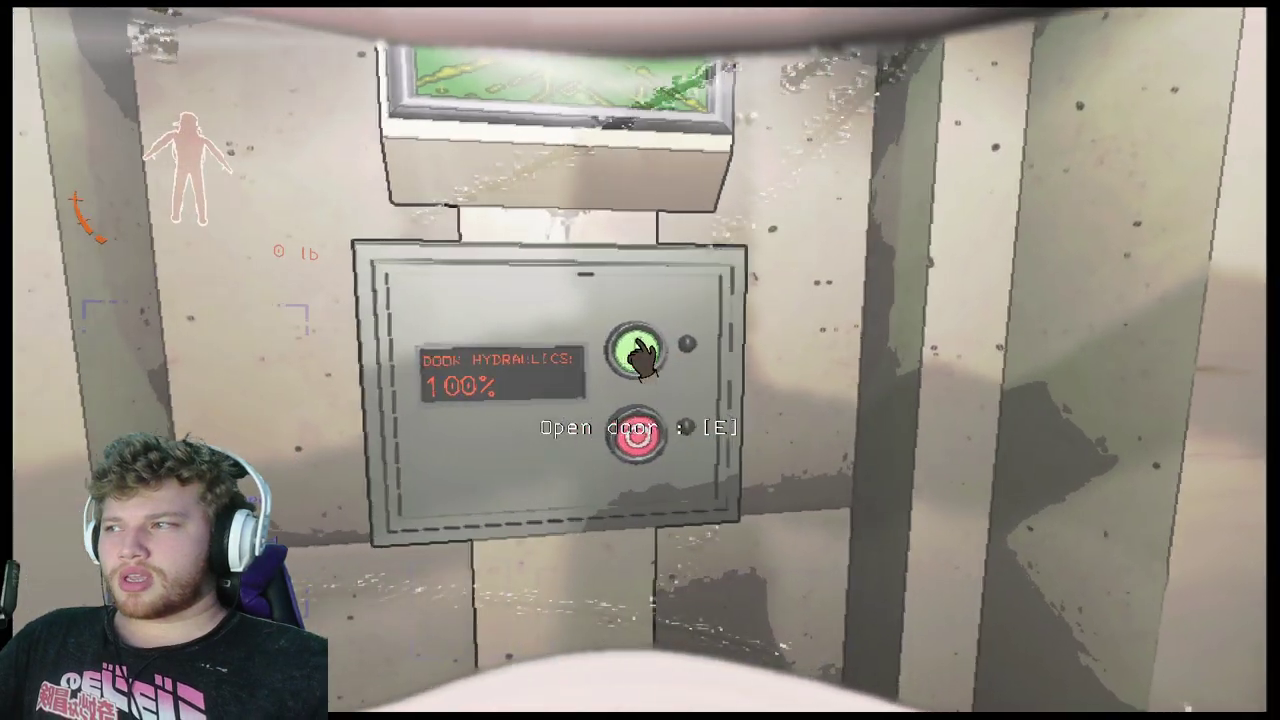
key(w)
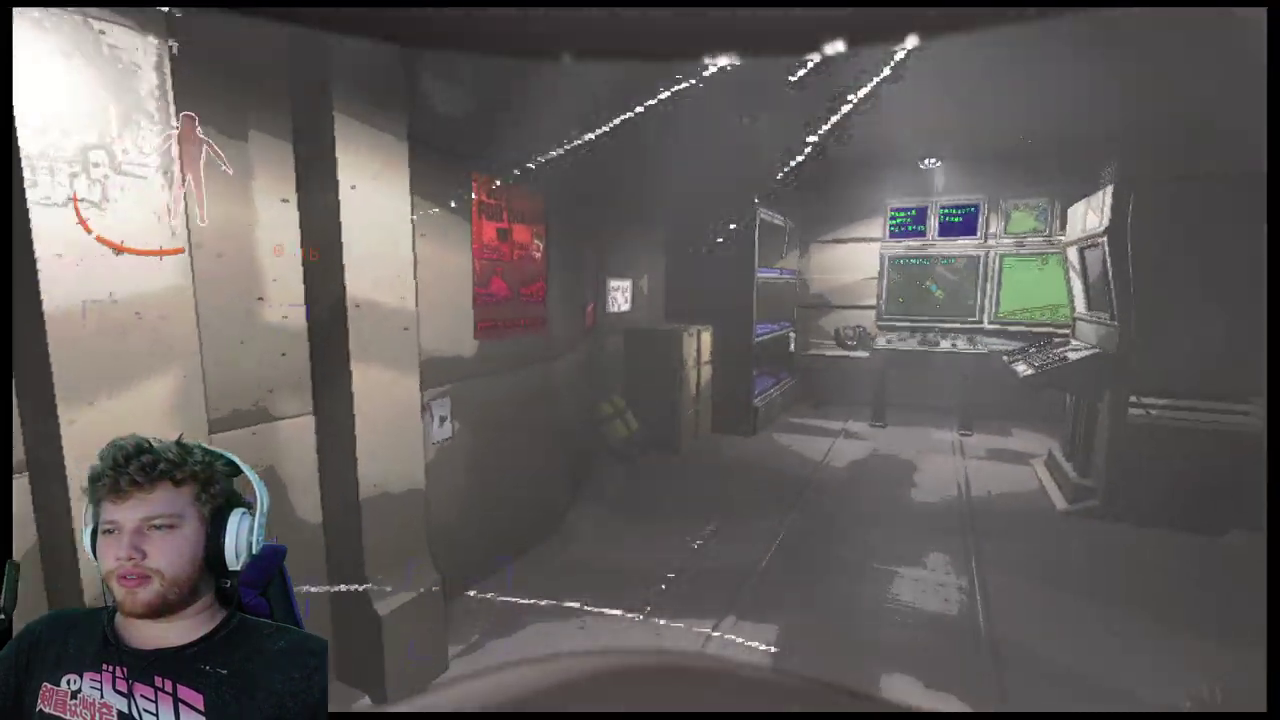
key(w)
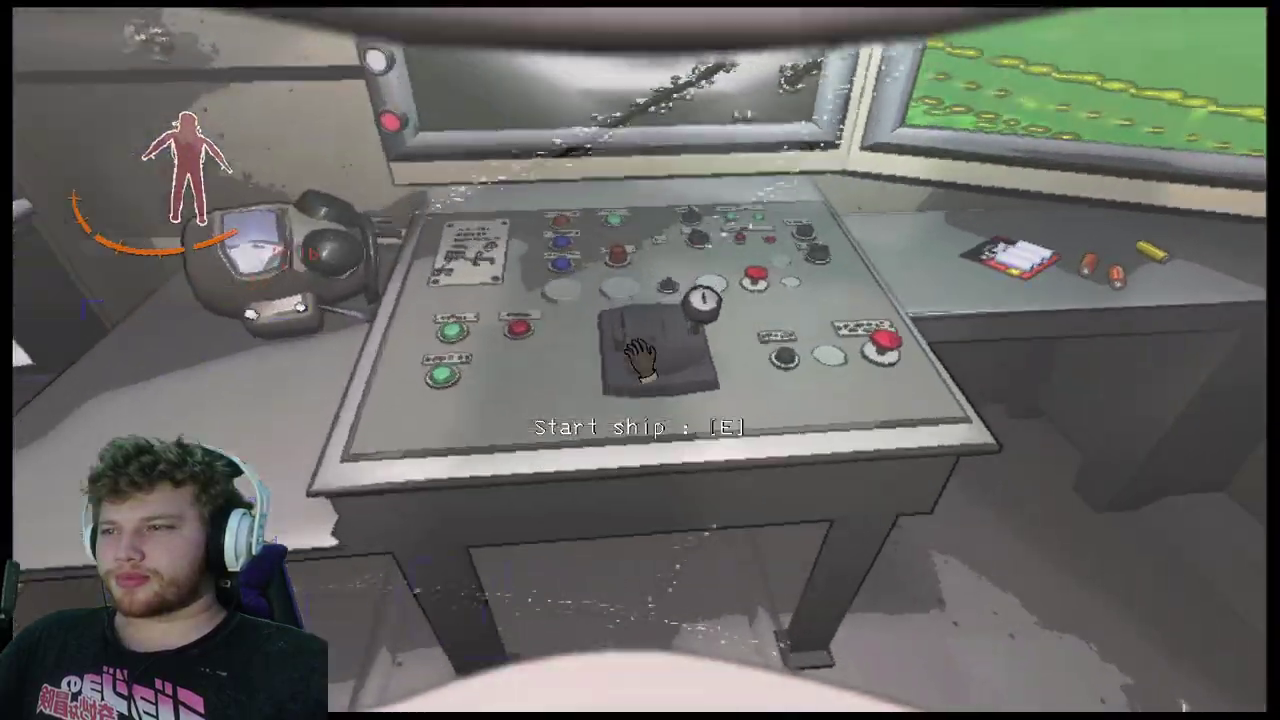
key(e)
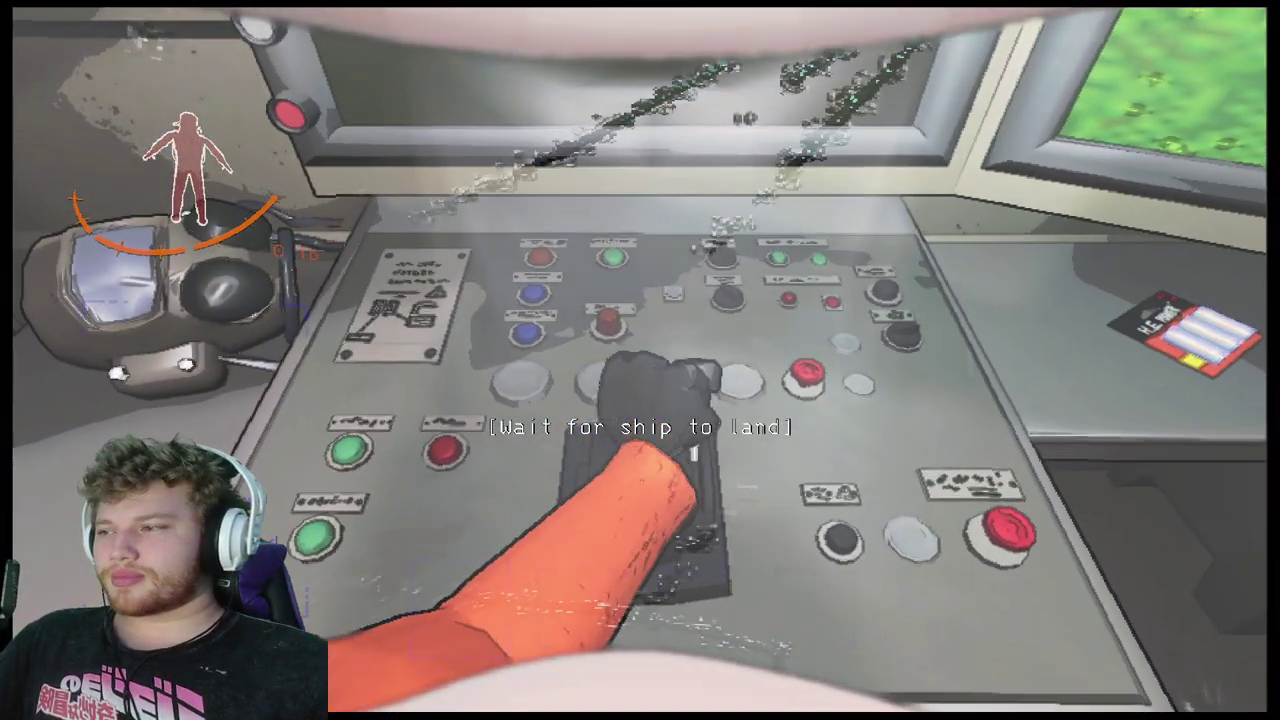
key(w)
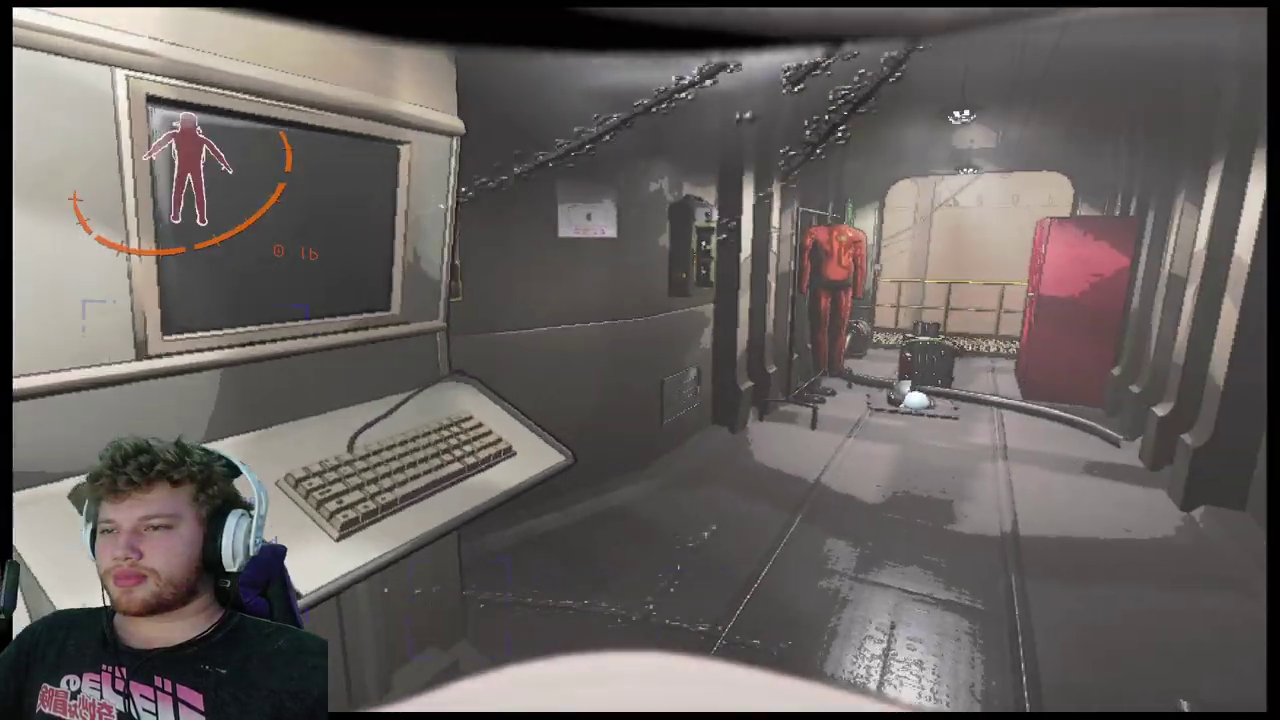
key(e)
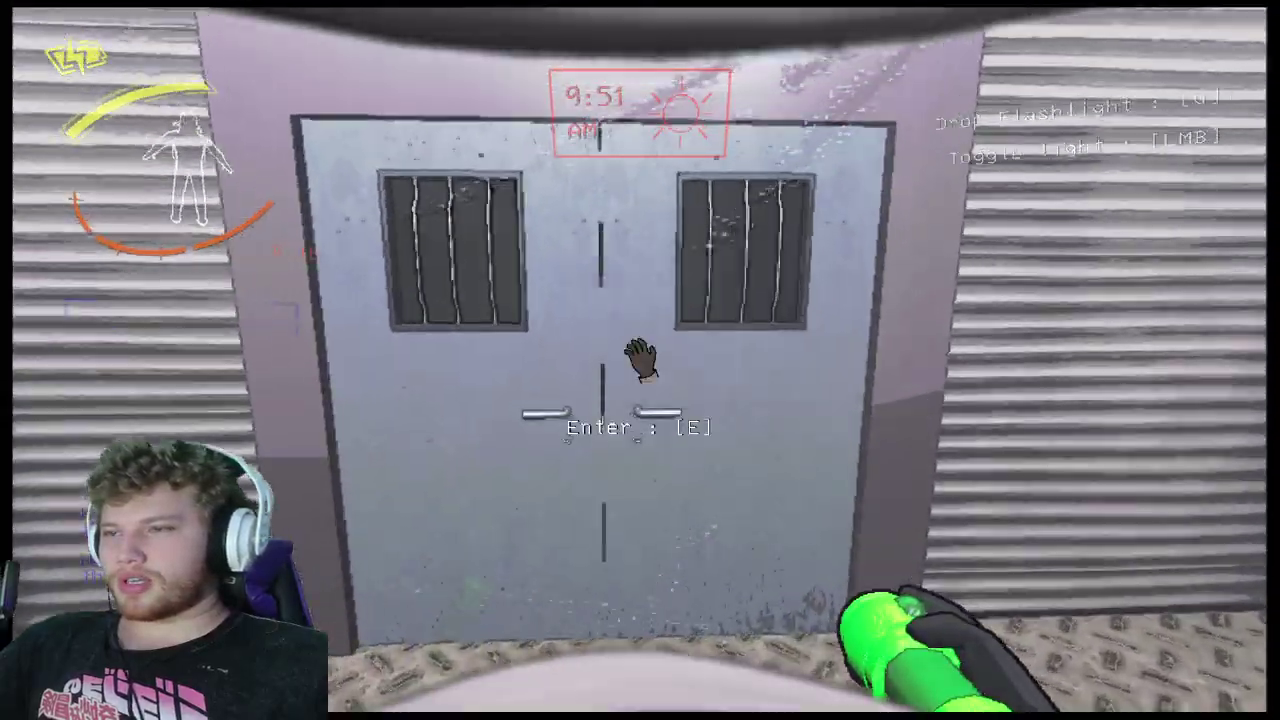
- Explore the facility's dark room with the flashlight on, then exit and climb the ladder
key(e)
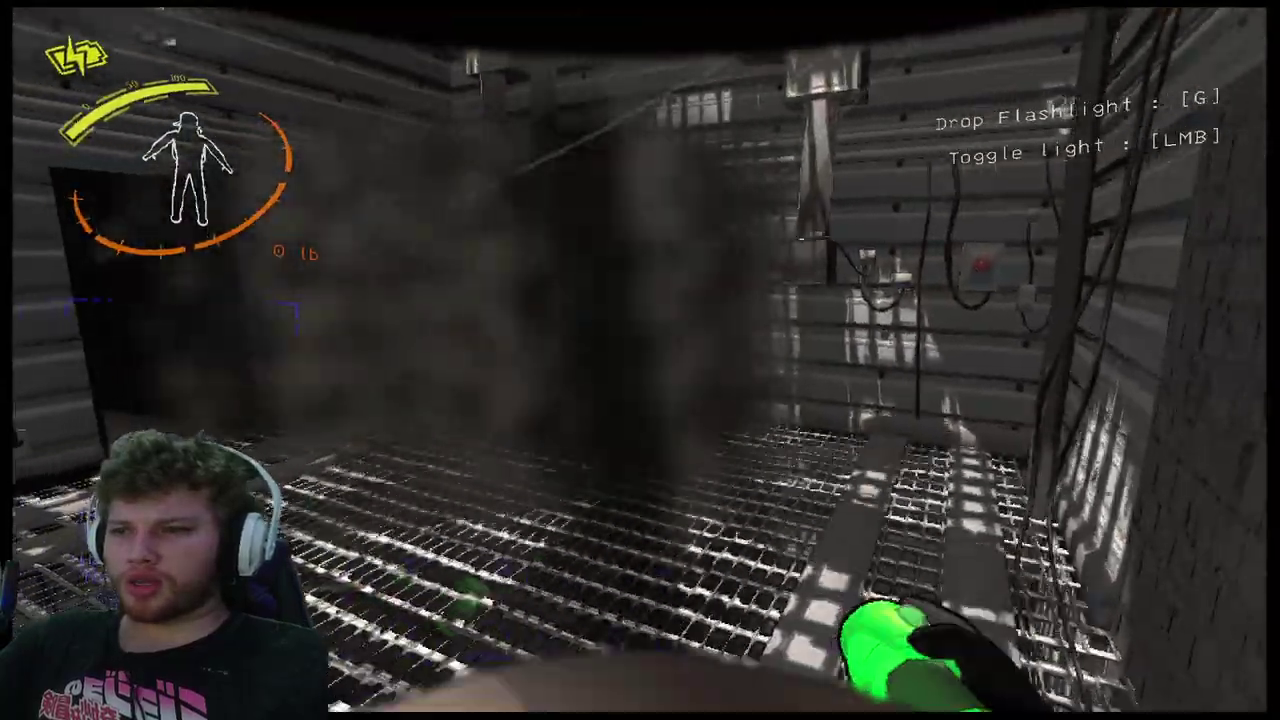
click(640, 360)
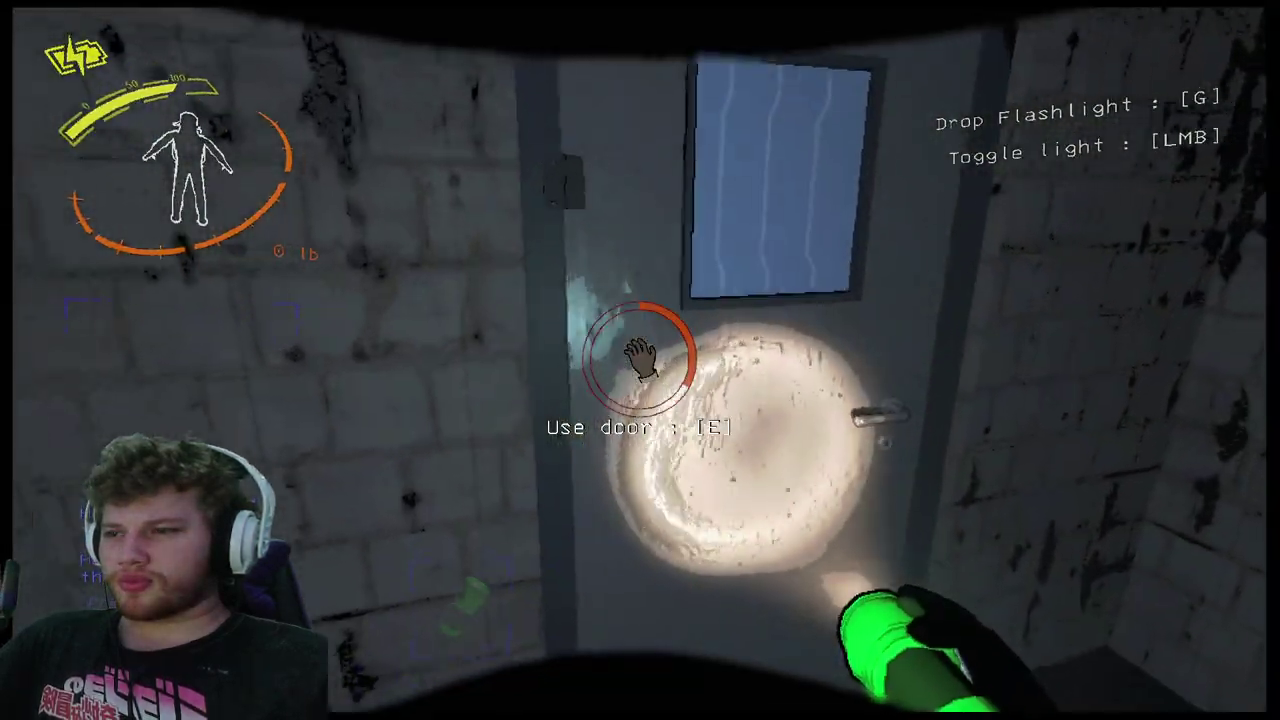
key(e)
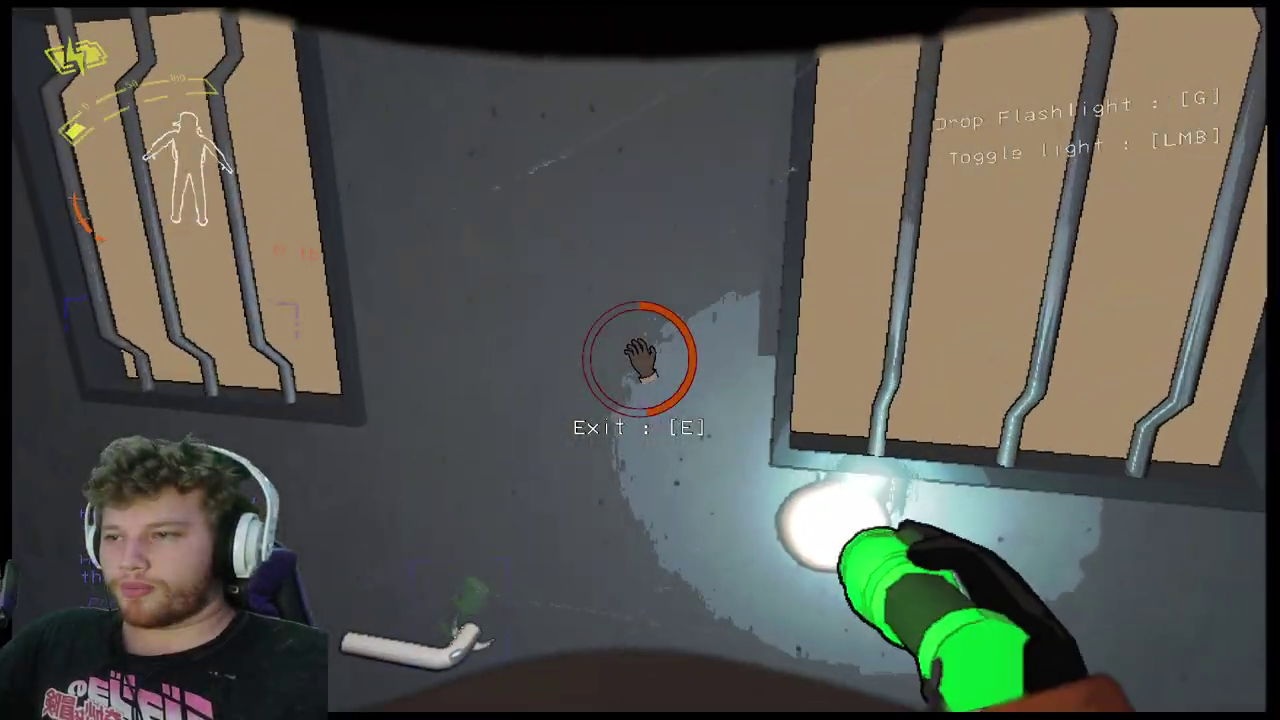
key(e)
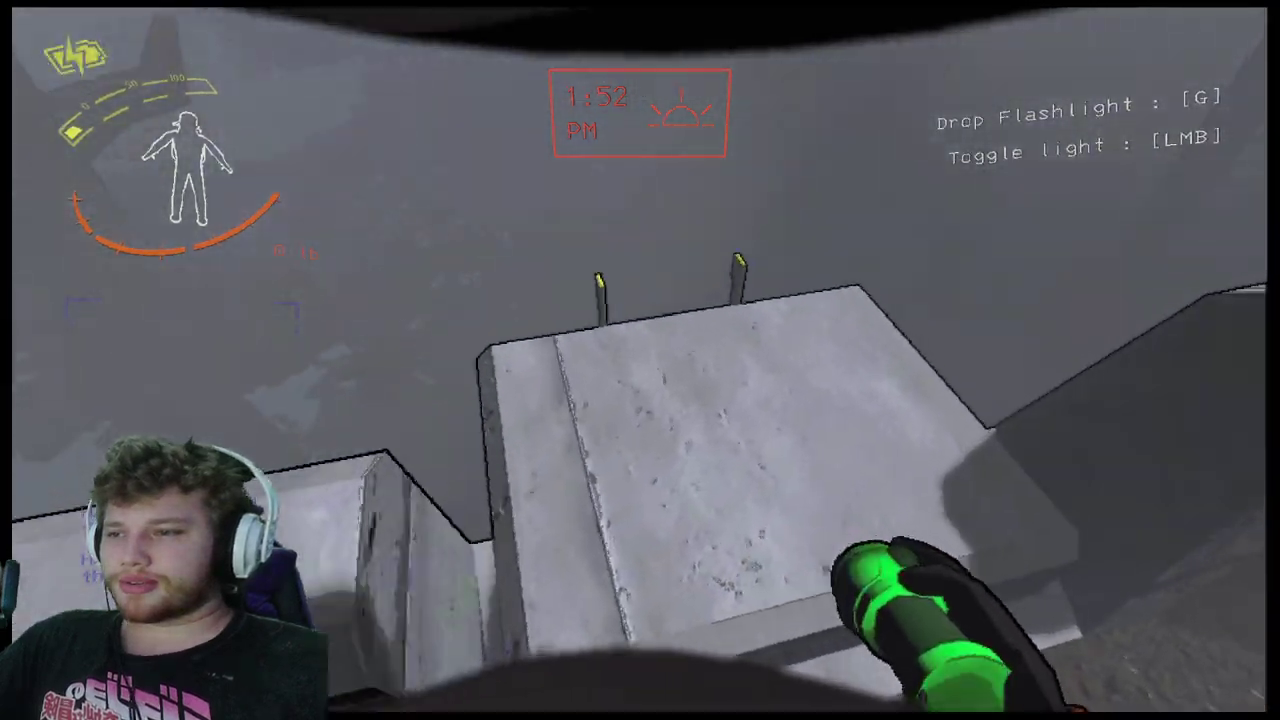
key(e)
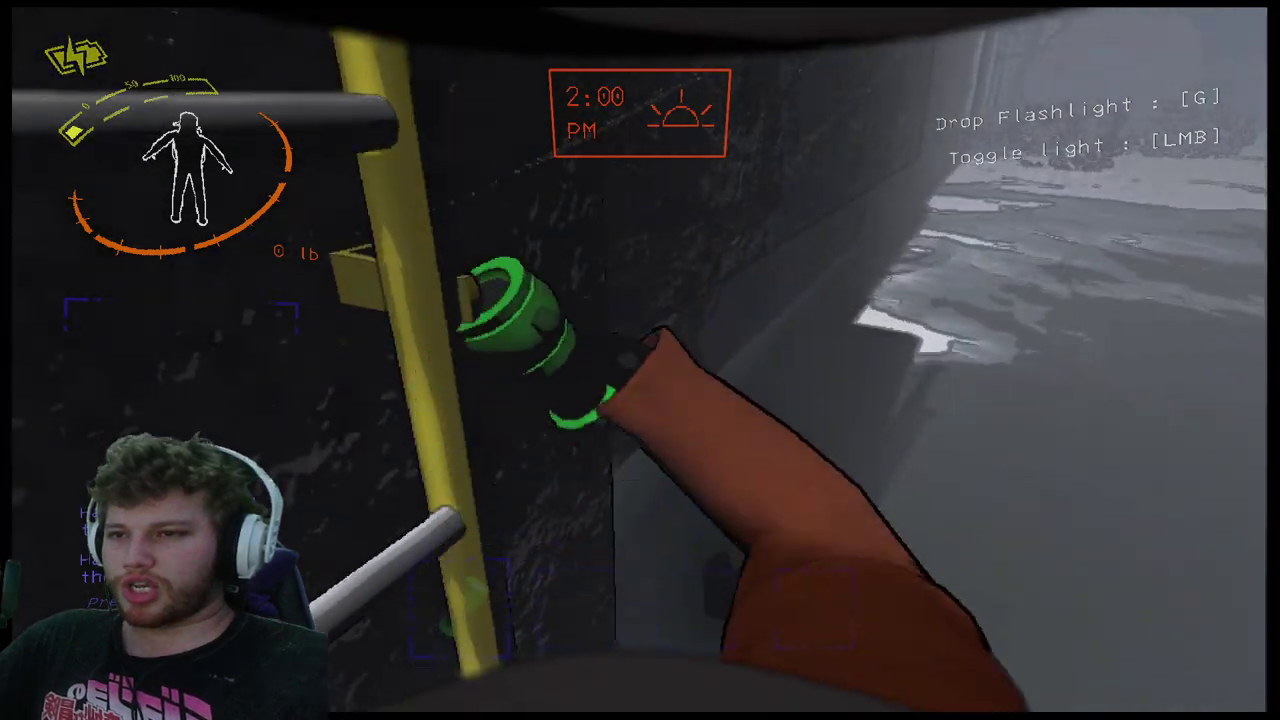
- Briefly pause the game, then board the ship and start it toward another moon
key(Escape)
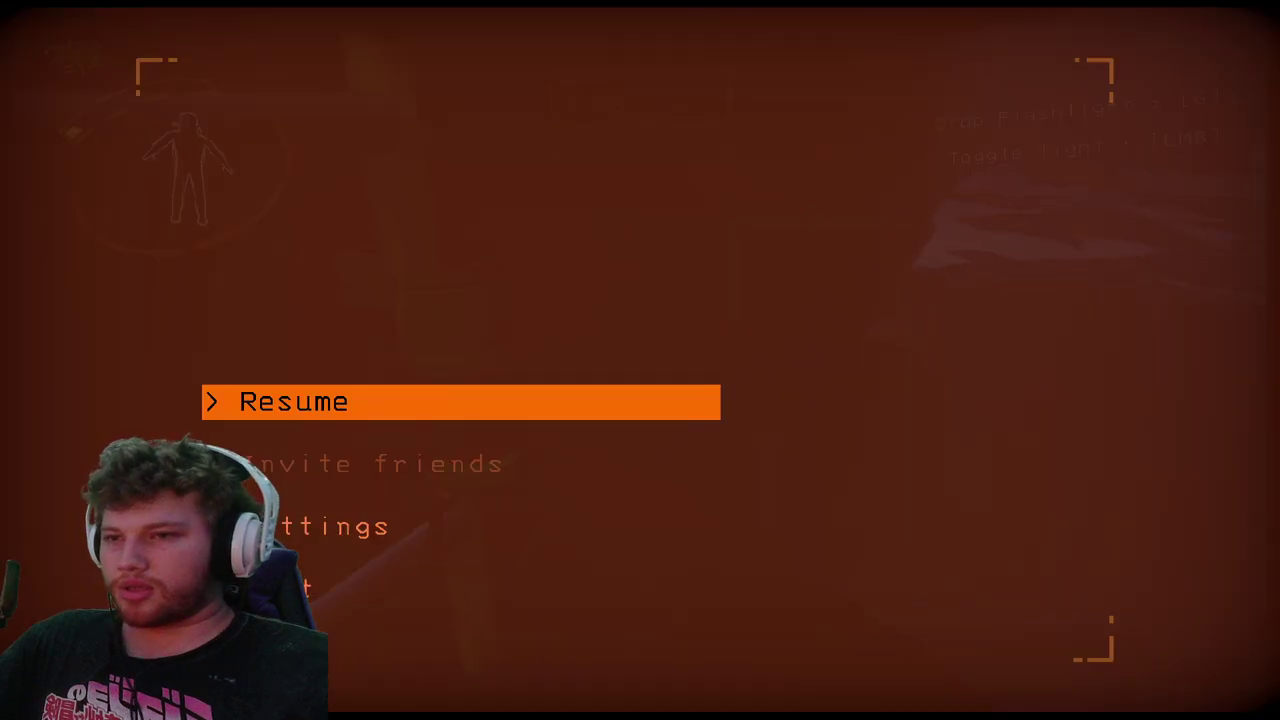
key(Escape)
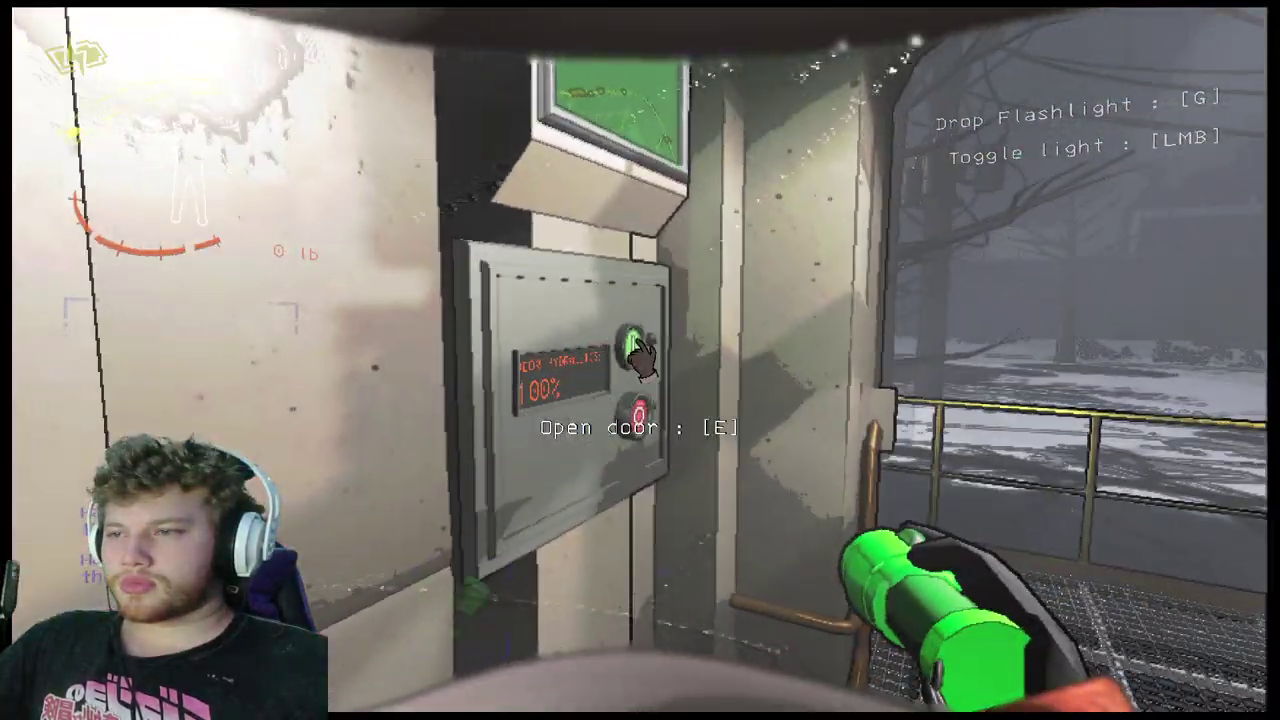
key(e)
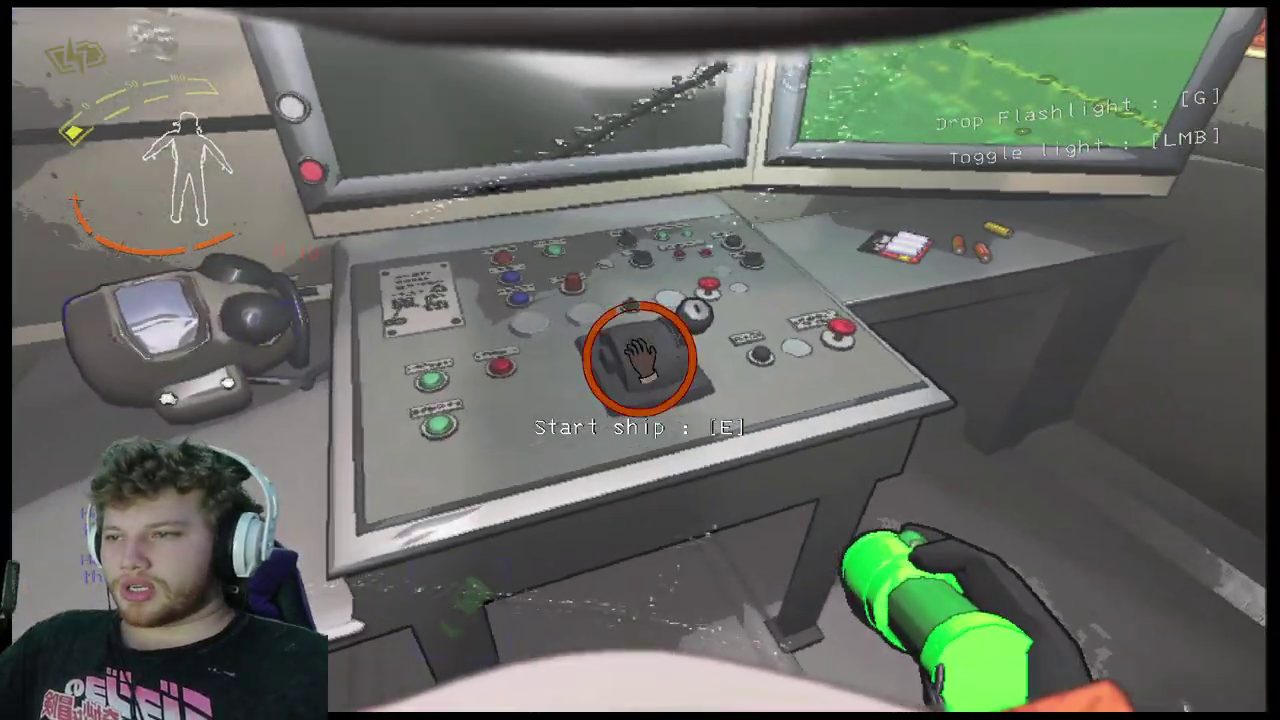
key(e)
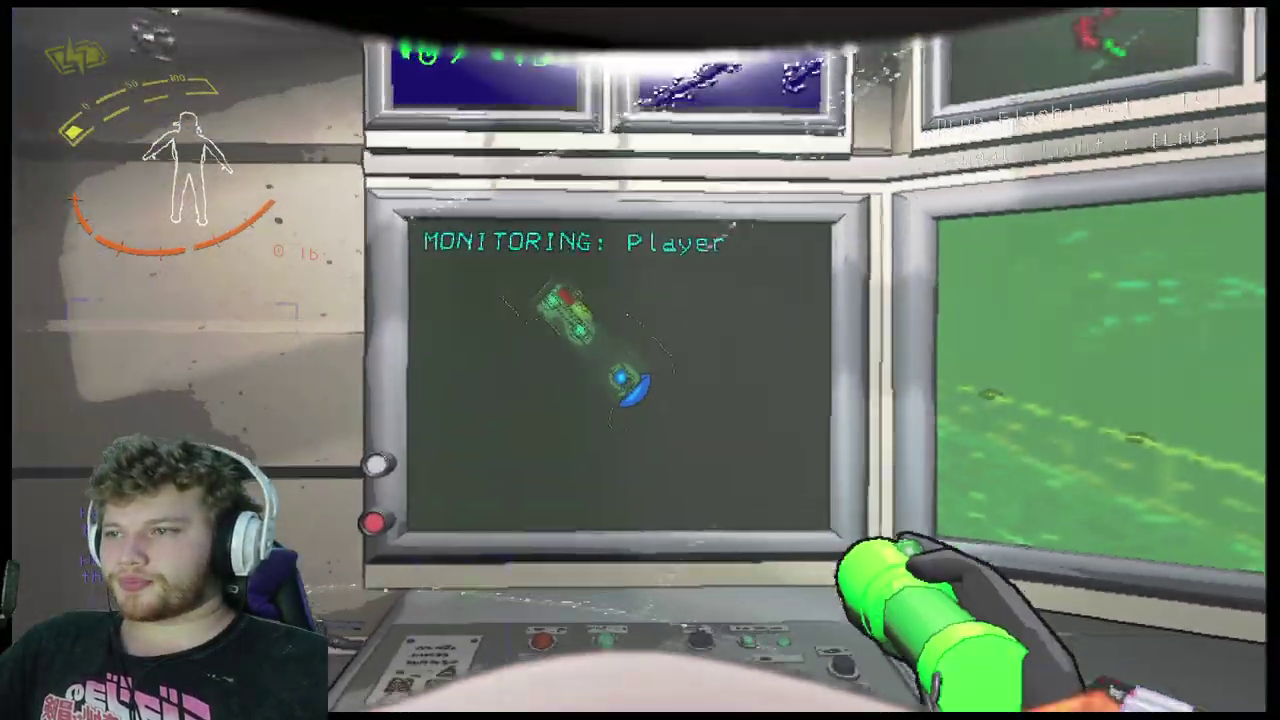
- Walk the ship's outer walkway, watching the mountain and the creature in the sky
key(w)
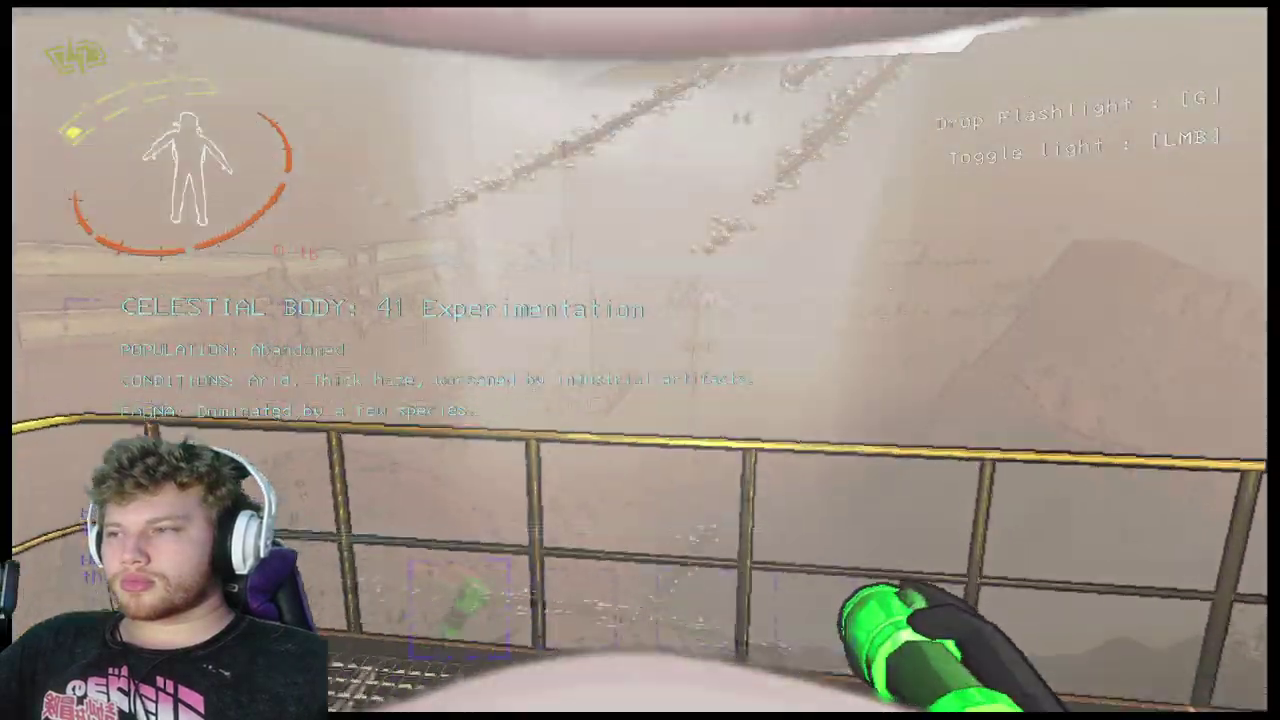
key(w)
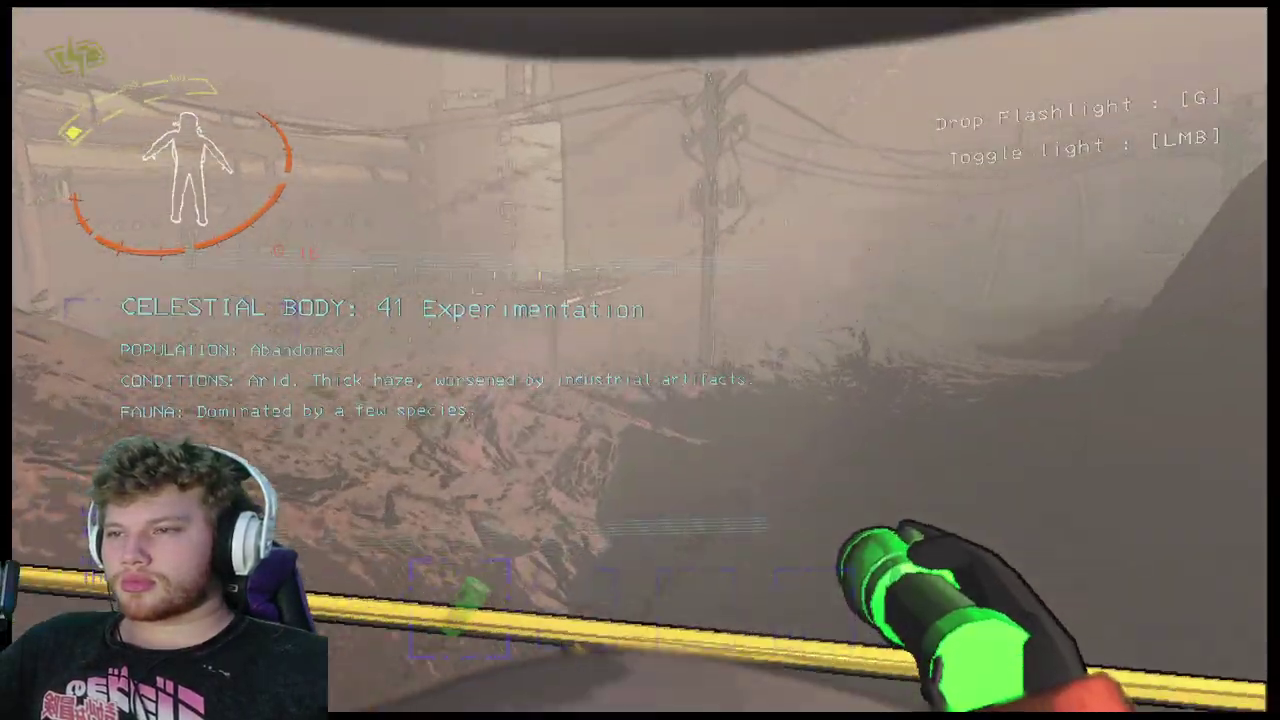
key(w)
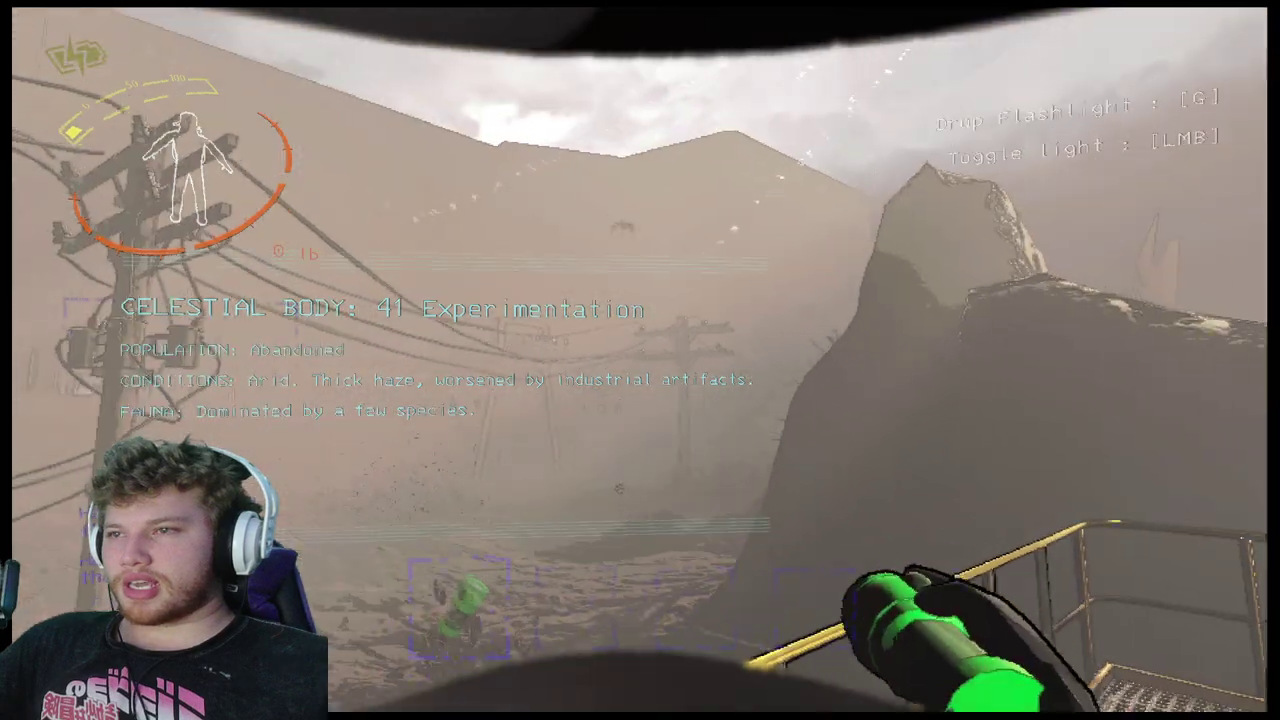
key(w)
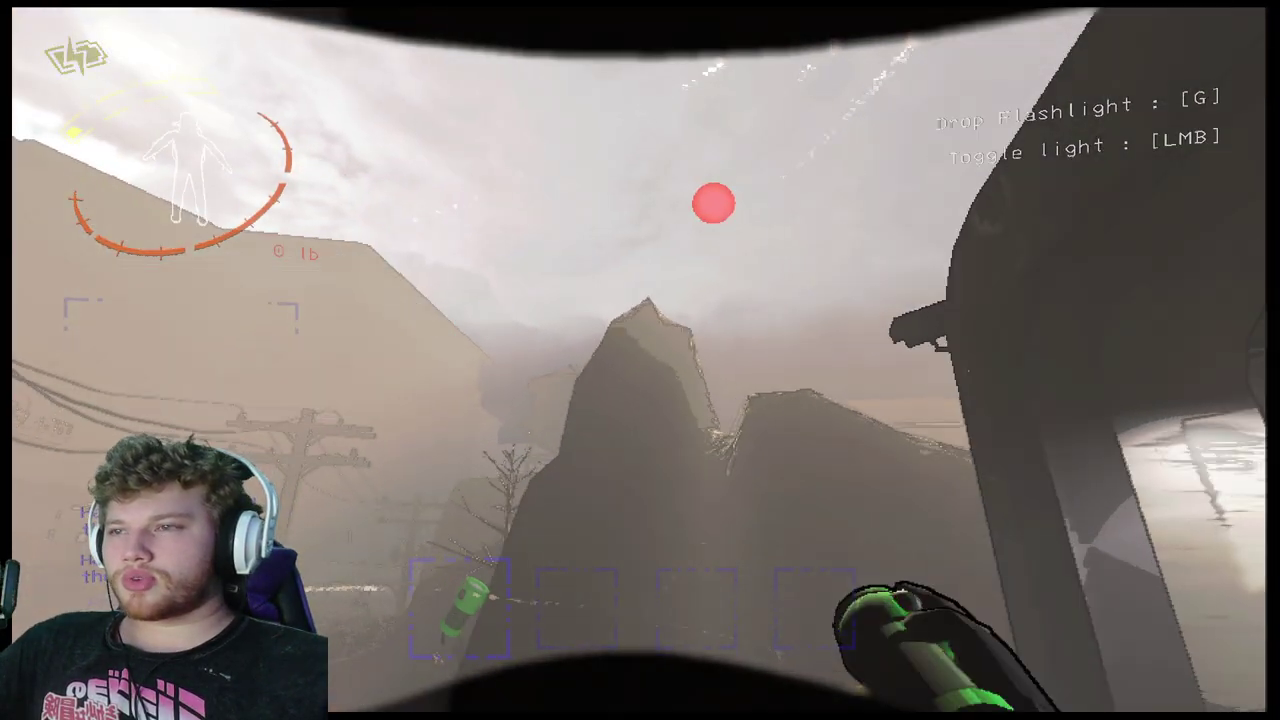
key(w)
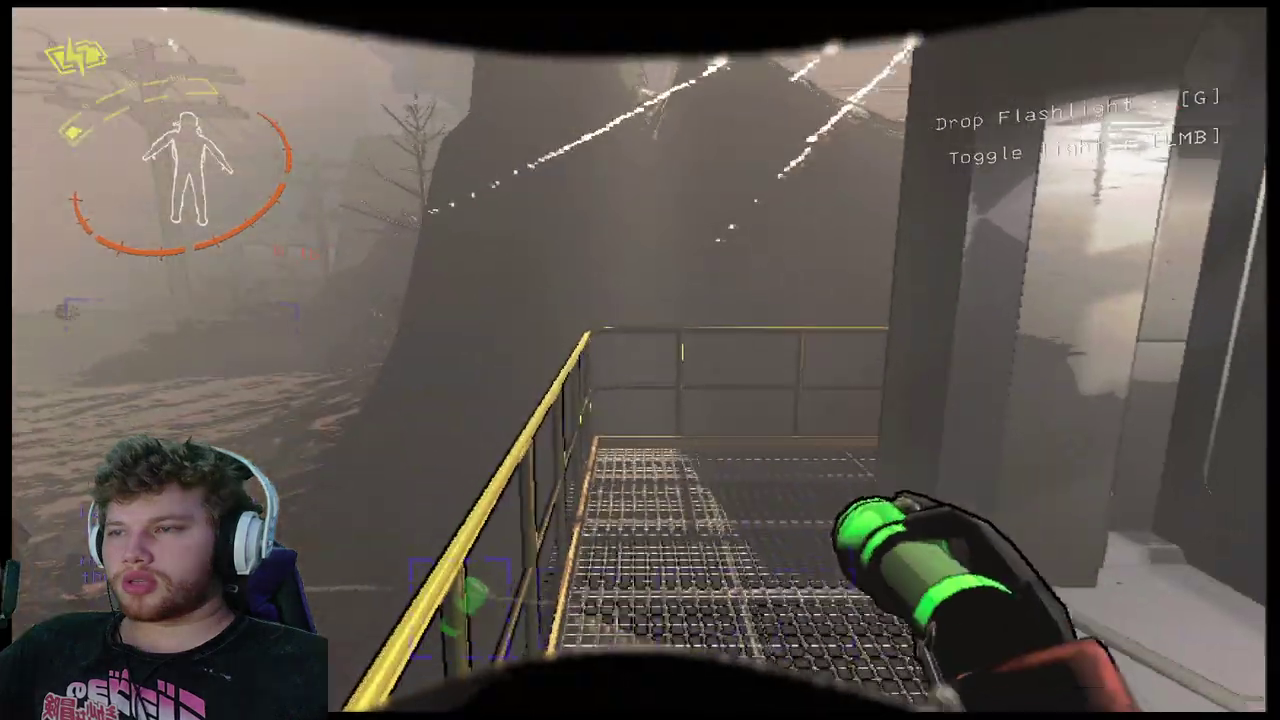
key(w)
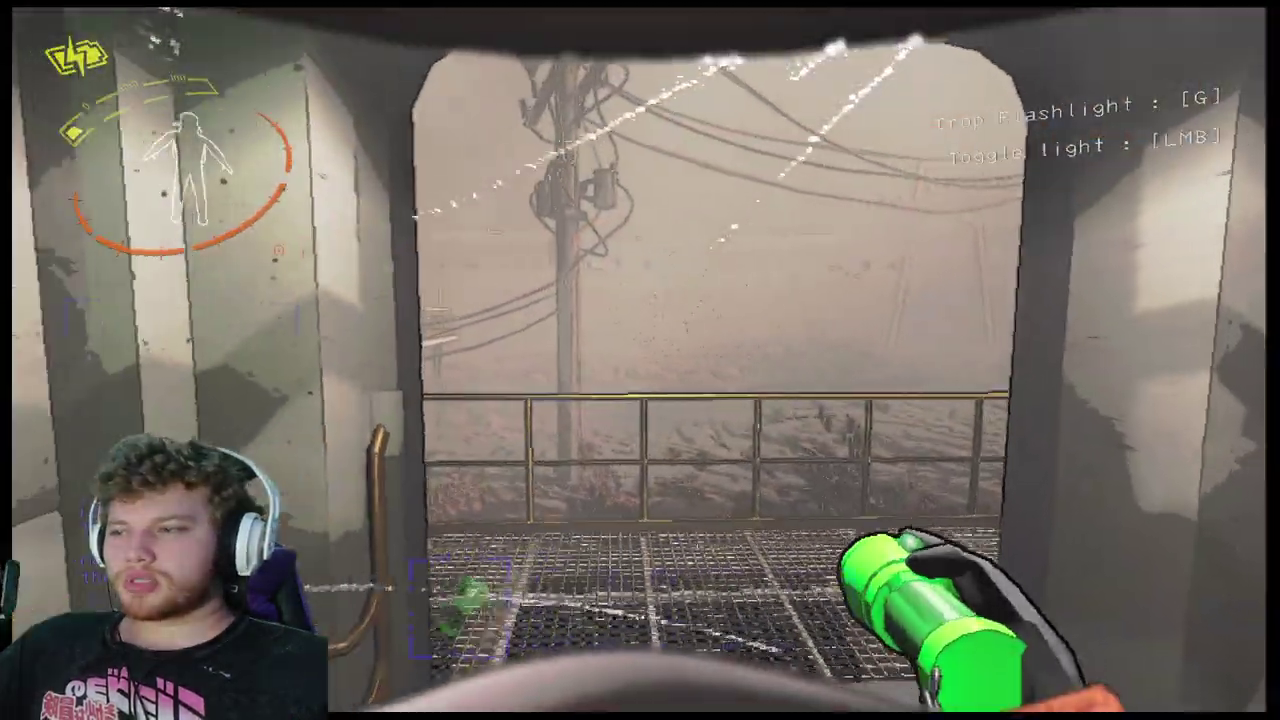
key(w)
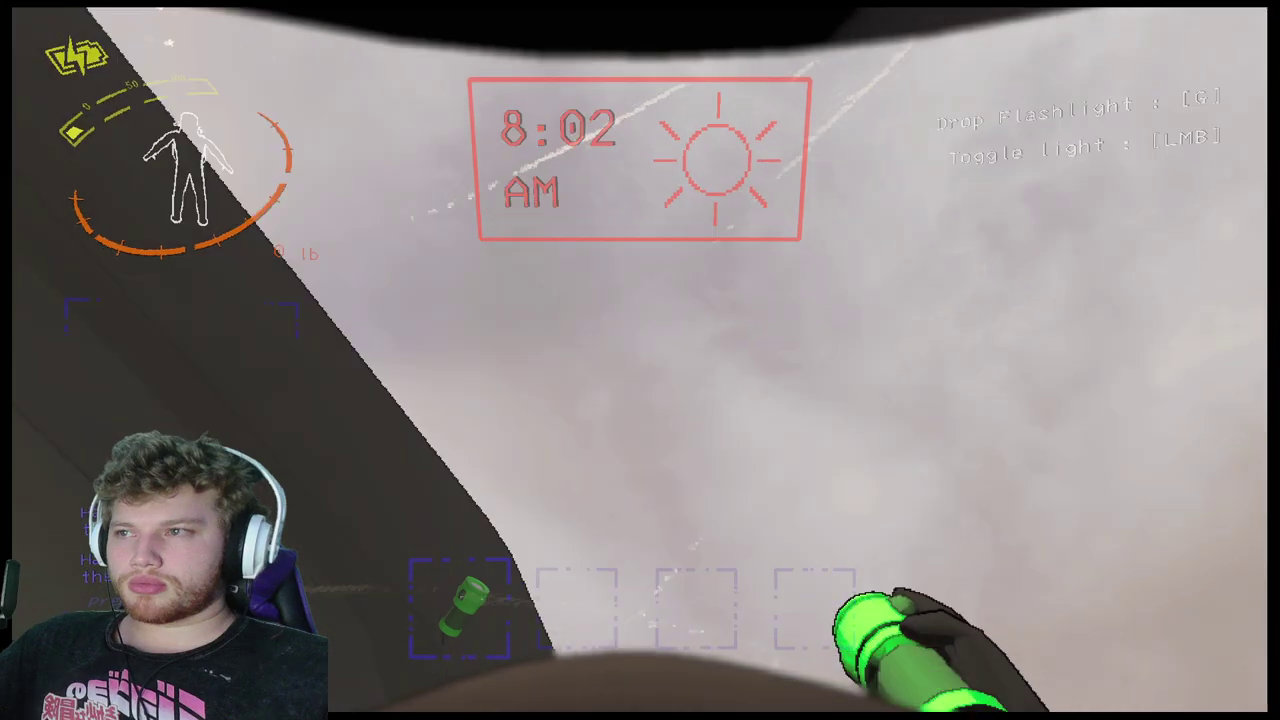
key(w)
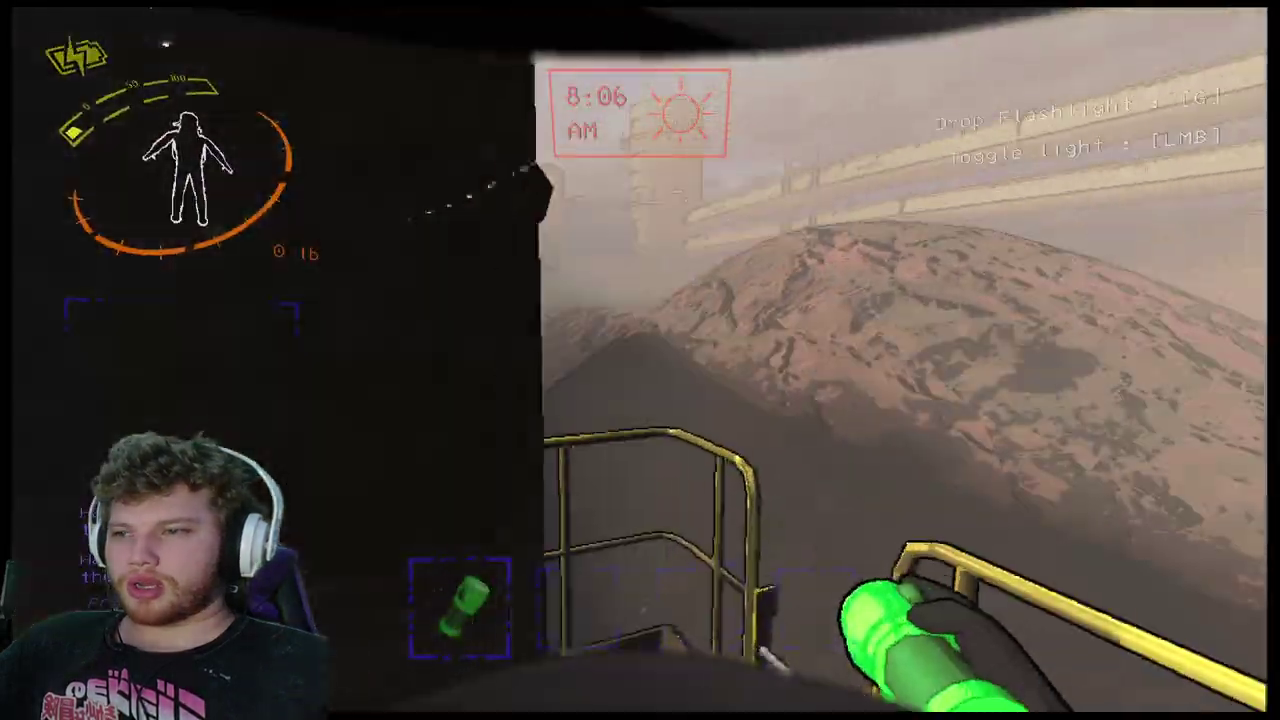
- Store the flashlight in the ship's red locker and head back out along the walkway
key(w)
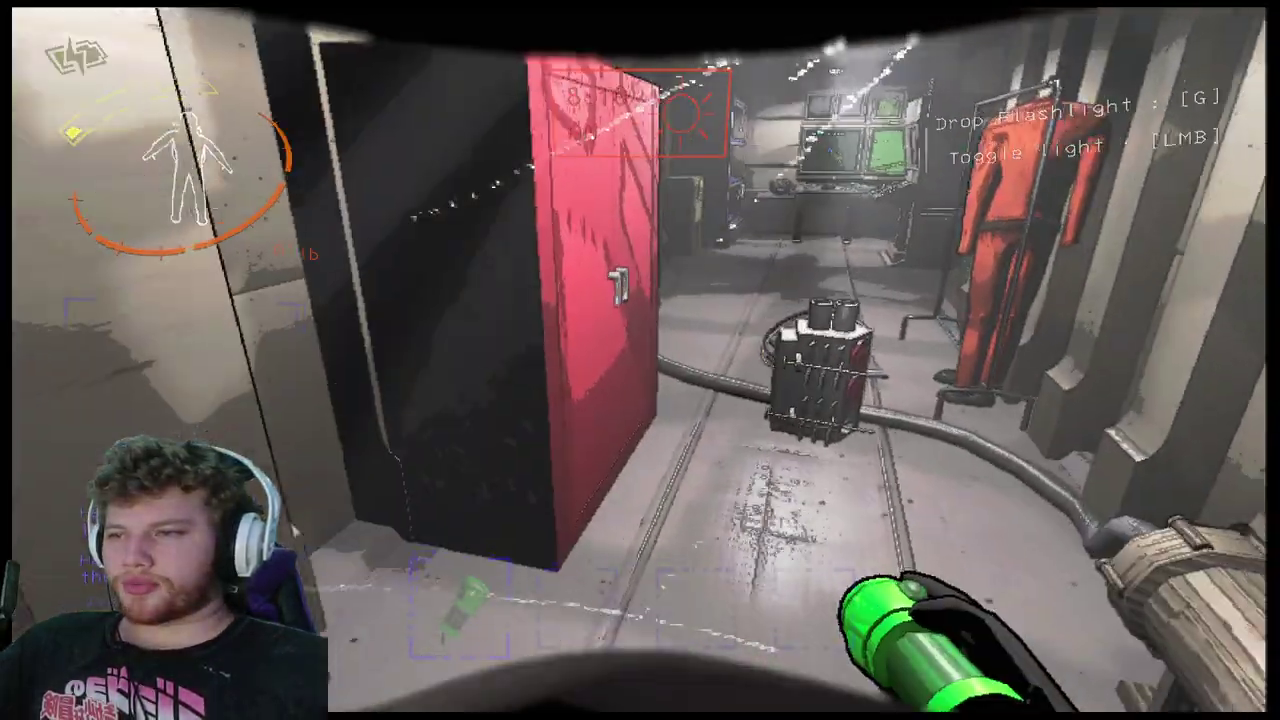
key(e)
key(w)
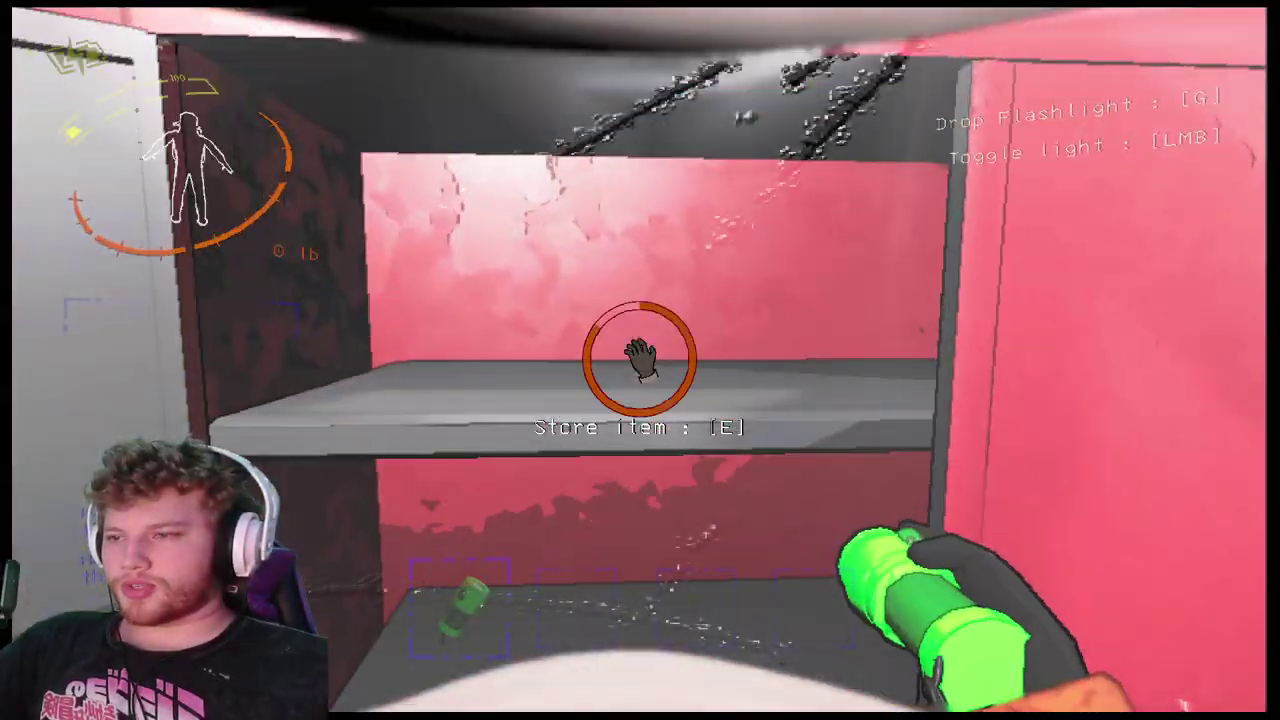
key(e)
key(w)
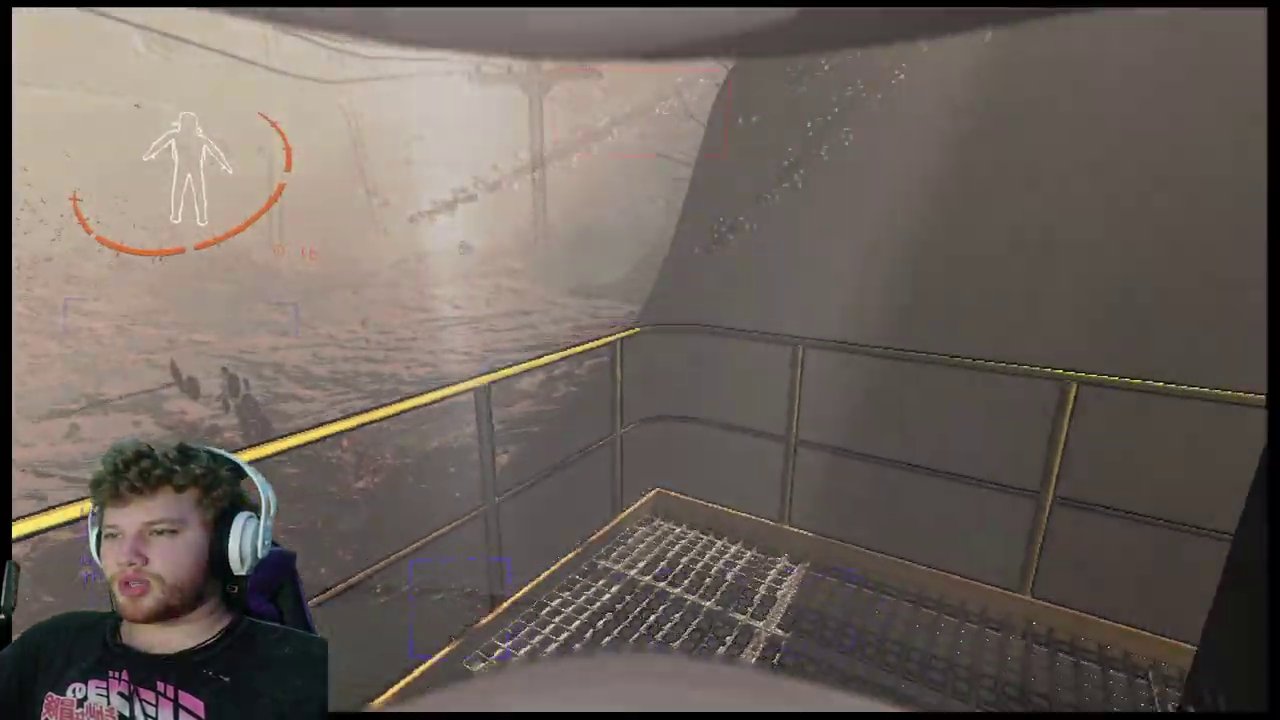
key(w)
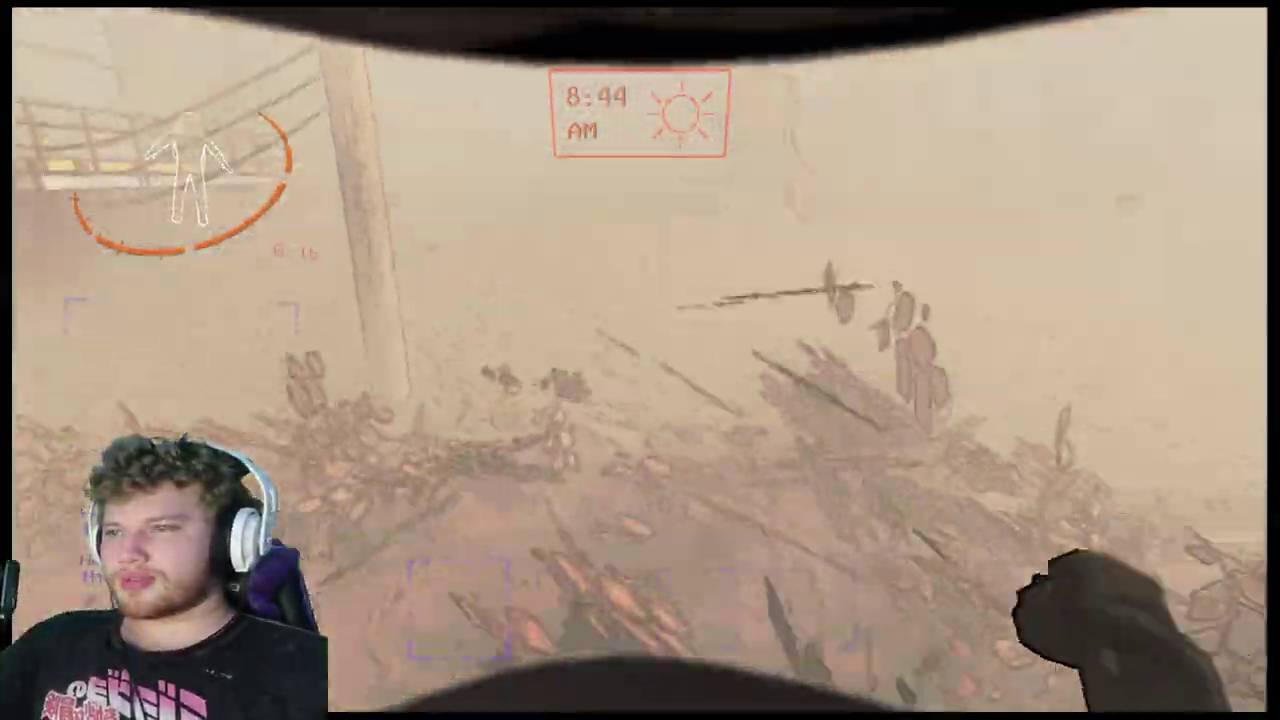
- Cross the desert past the dark tower, retrieving a flashlight from the ground
key(w)
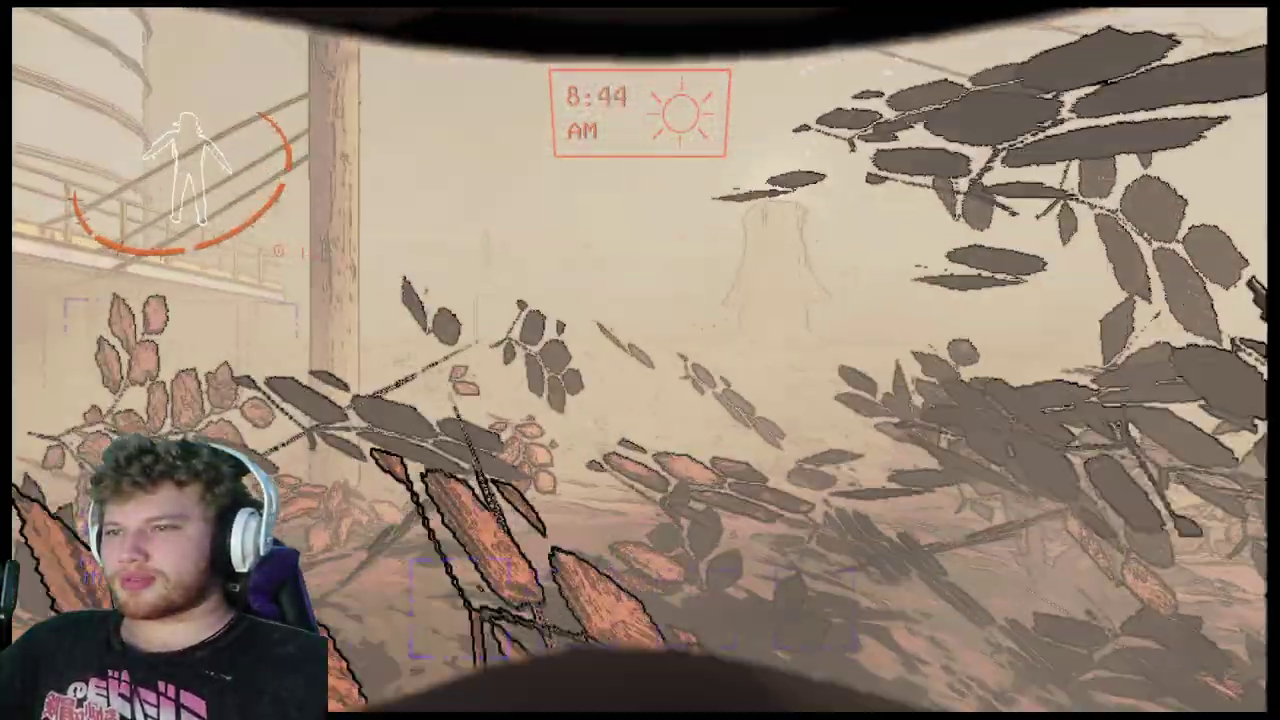
key(w)
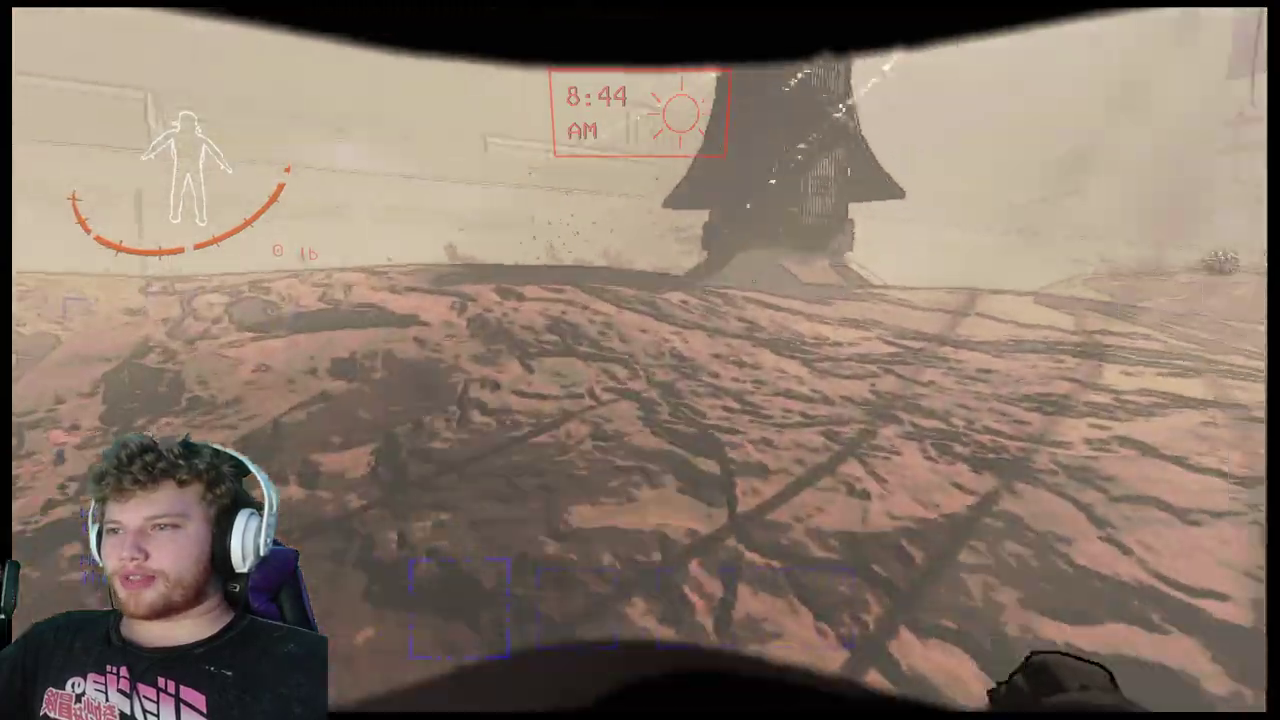
key(w)
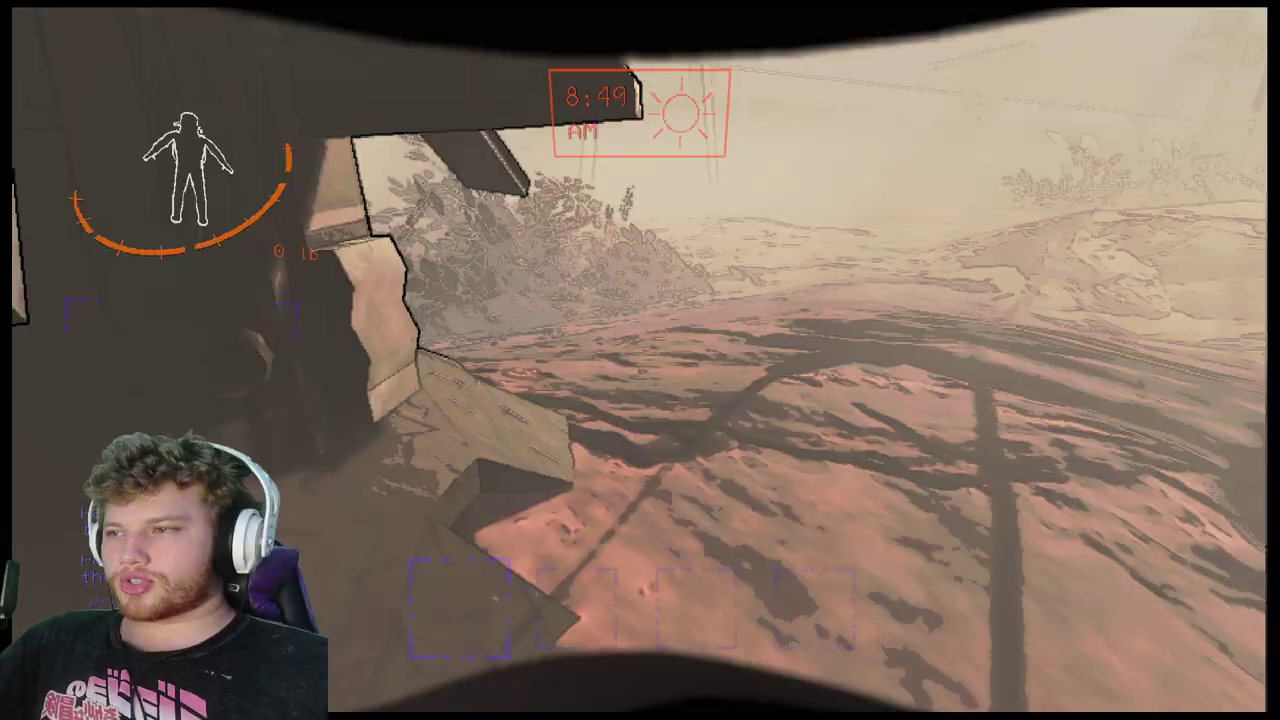
key(e)
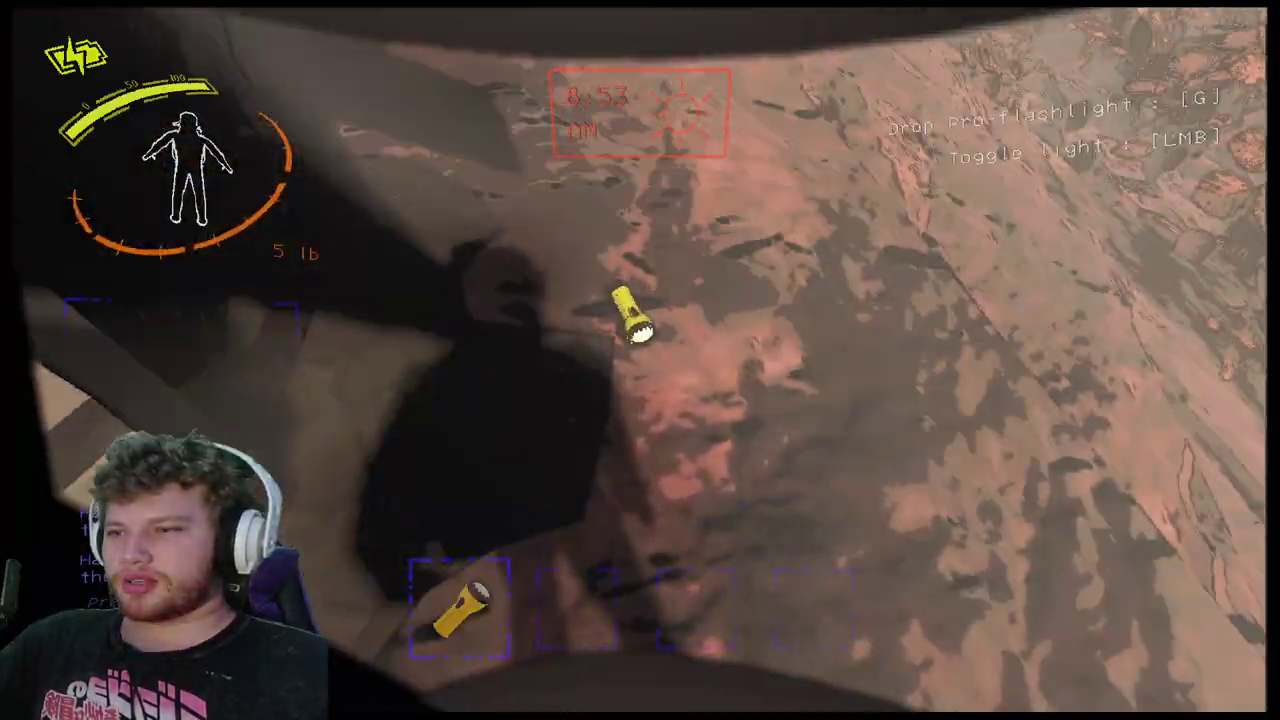
key(w)
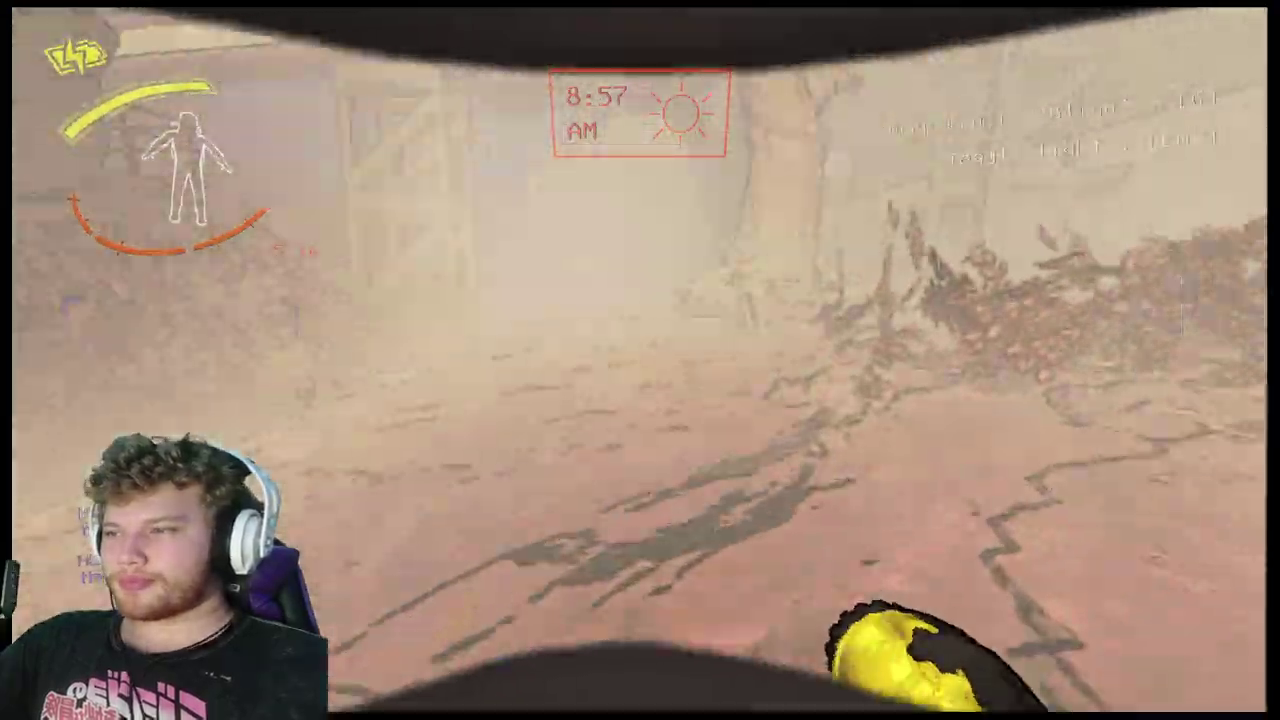
key(w)
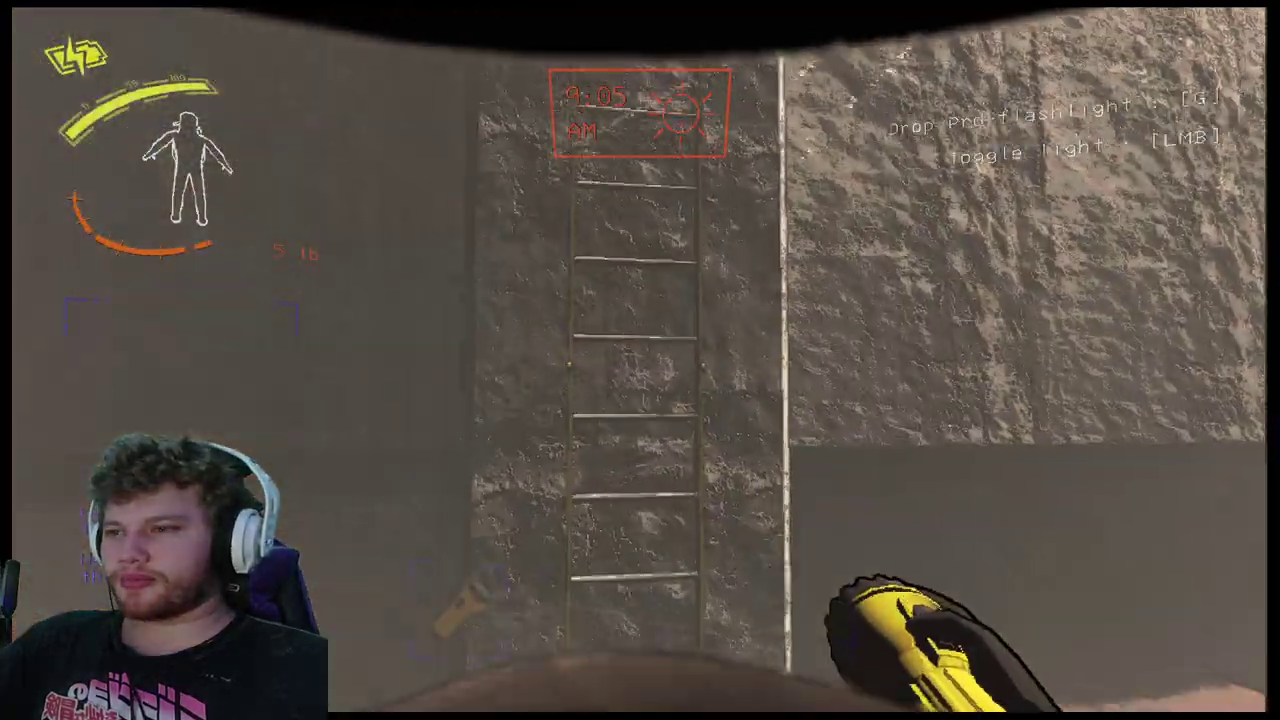
- Climb the ladder into the dark room and pick up the Big bolt
key(w)
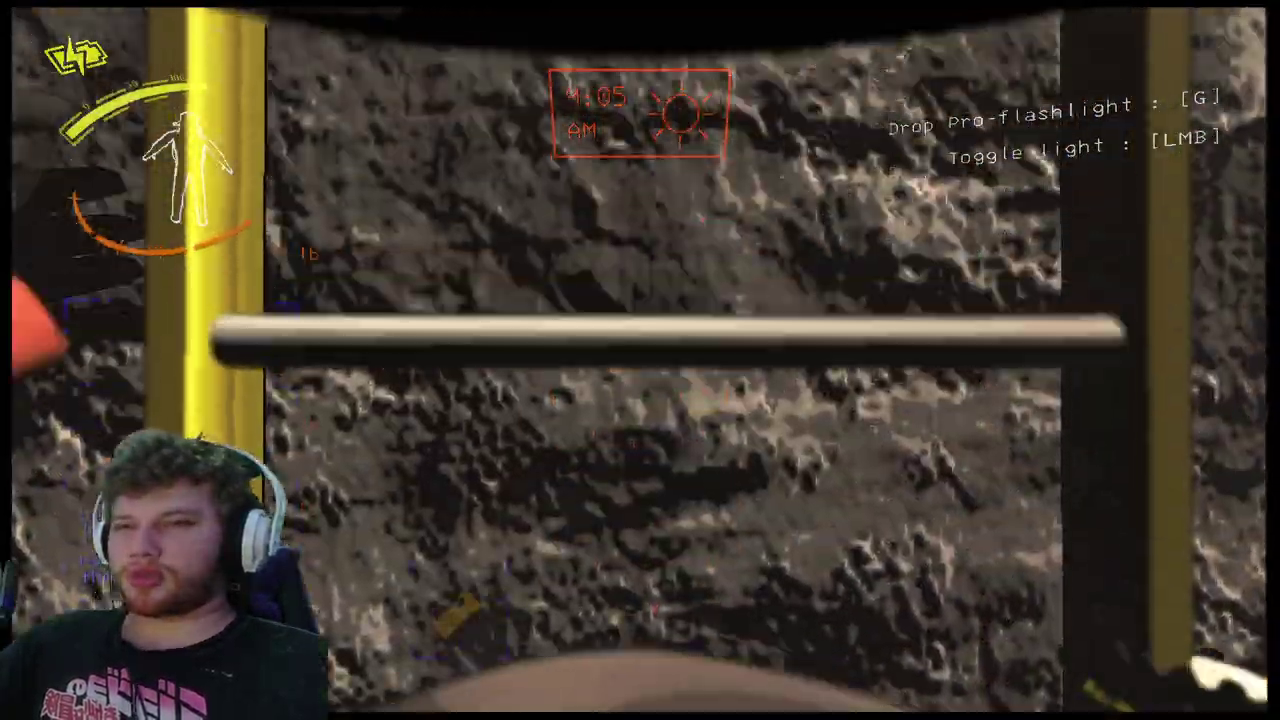
key(w)
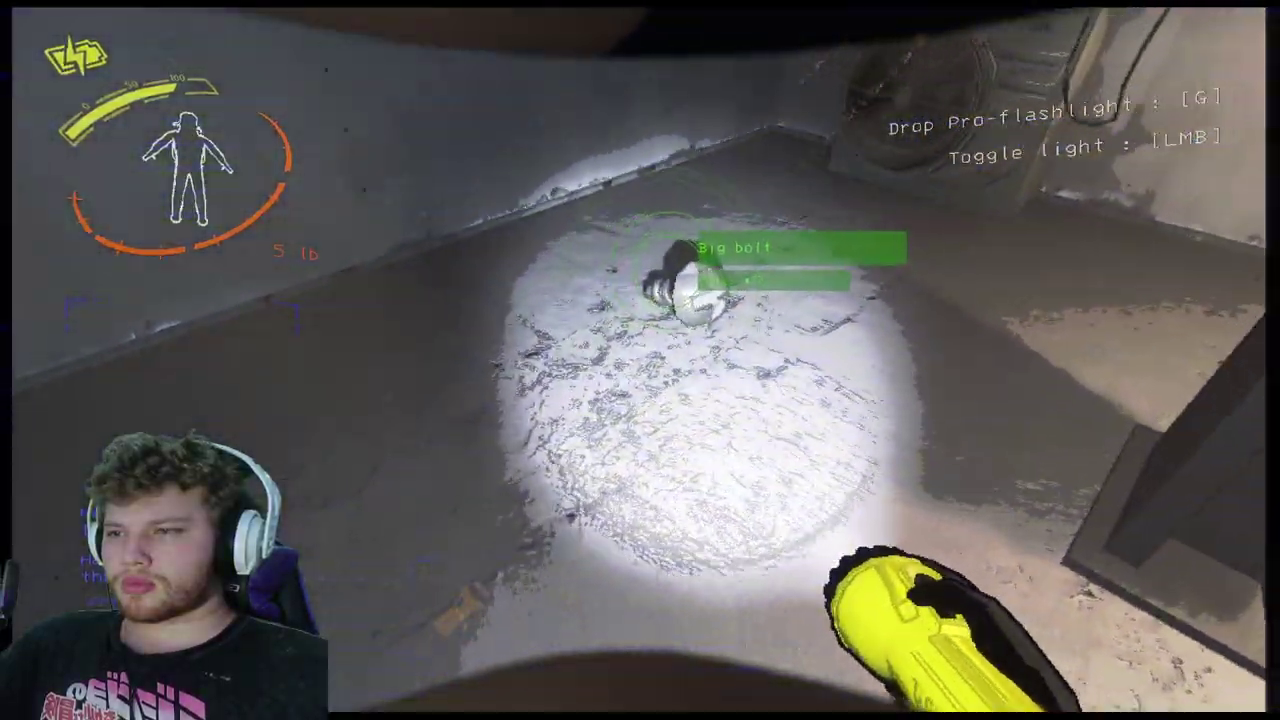
key(e)
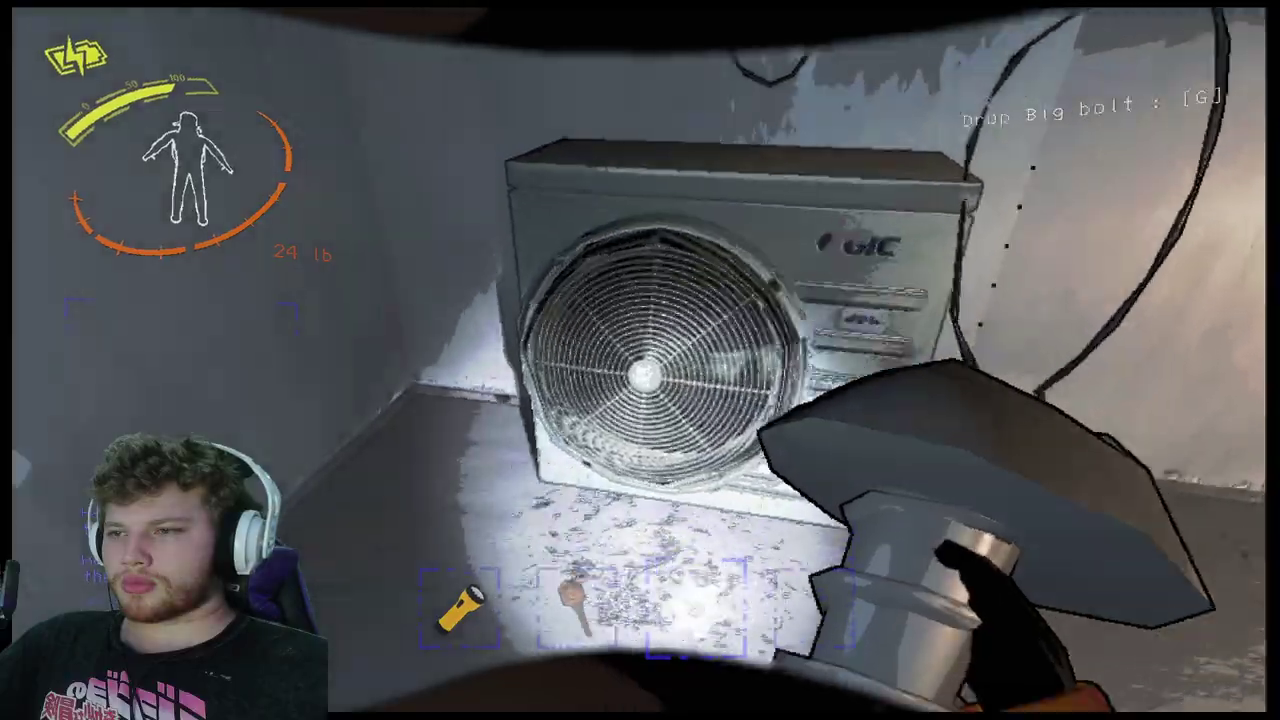
key(w)
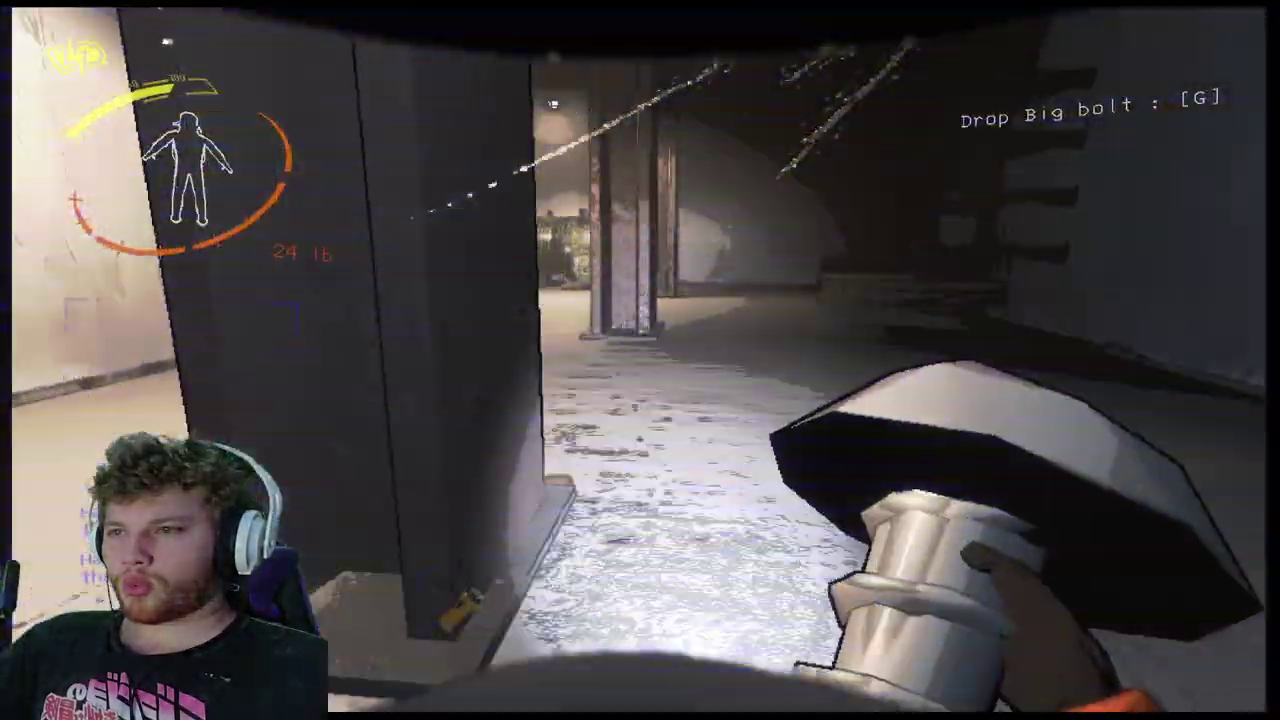
key(2)
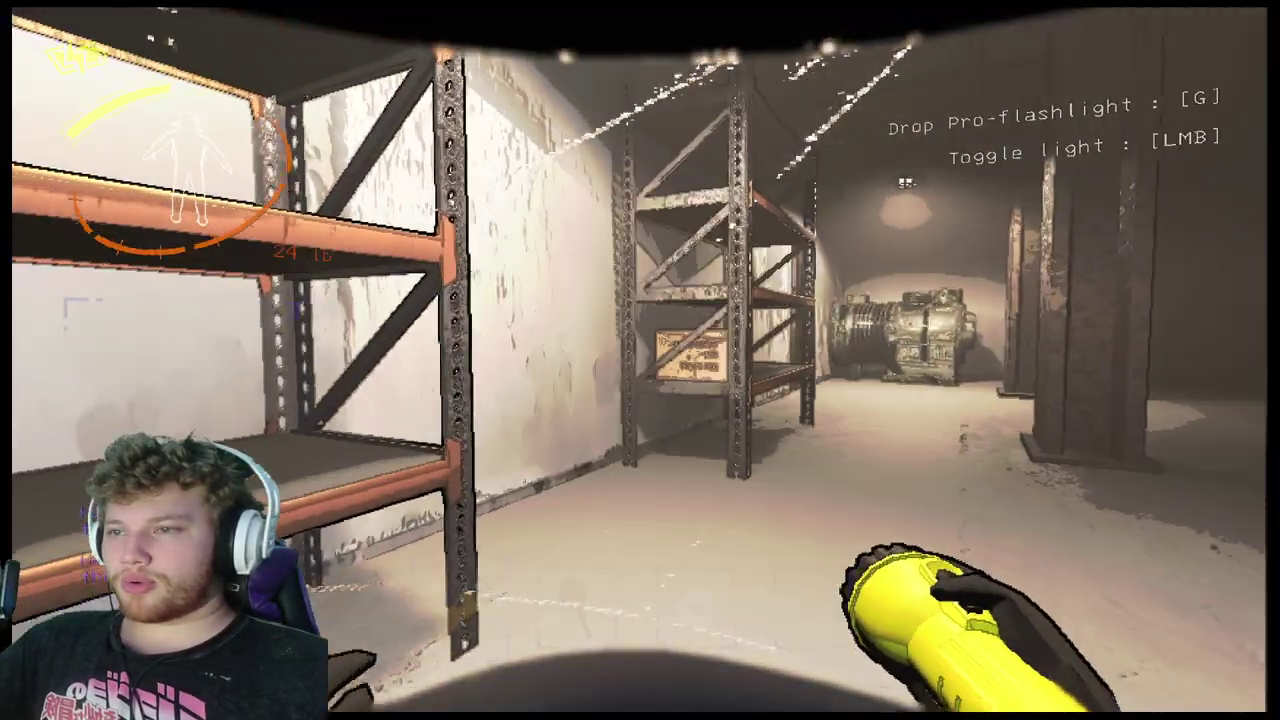
- Pass through the warehouse, brick room and metal room out to the yard
key(w)
key(w)
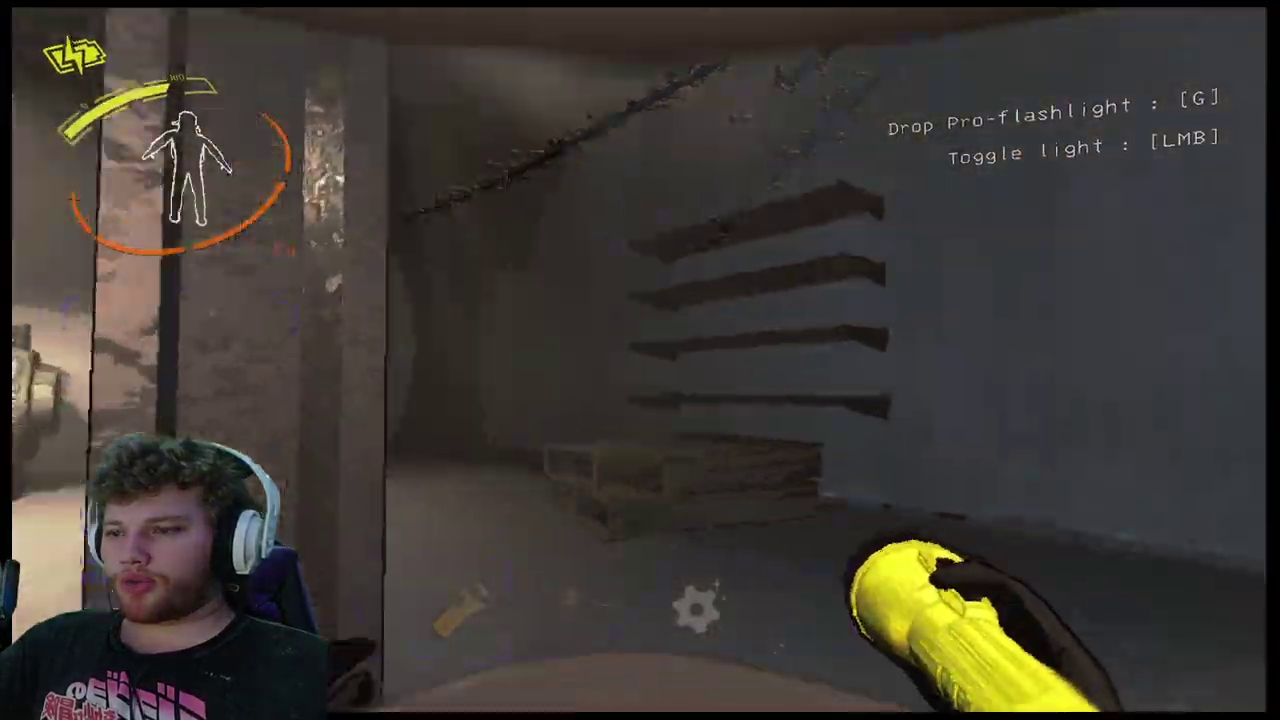
key(w)
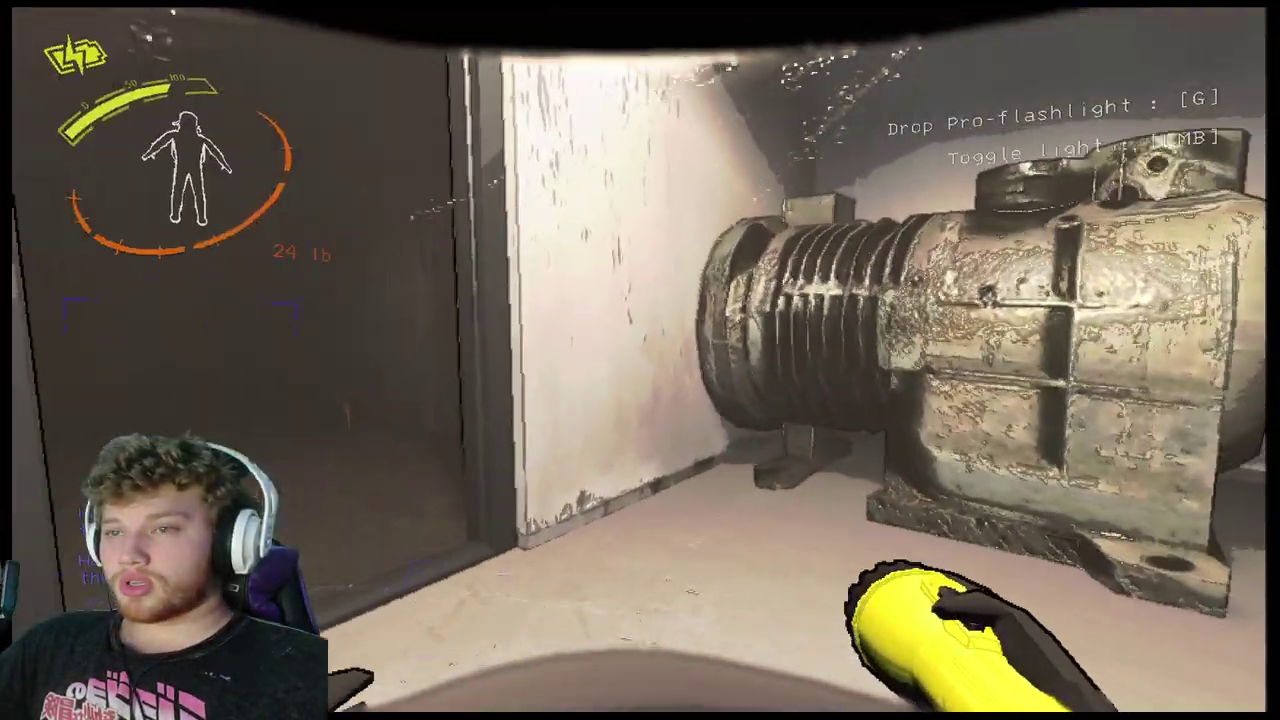
key(w)
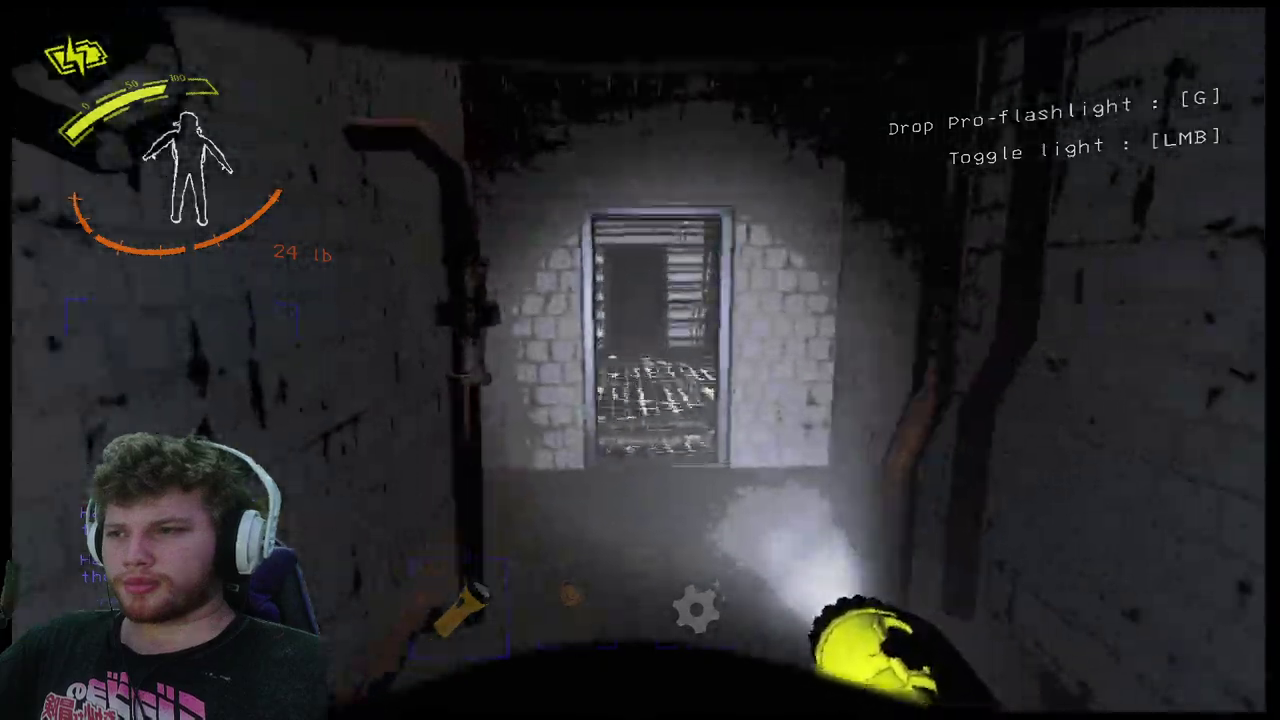
key(w)
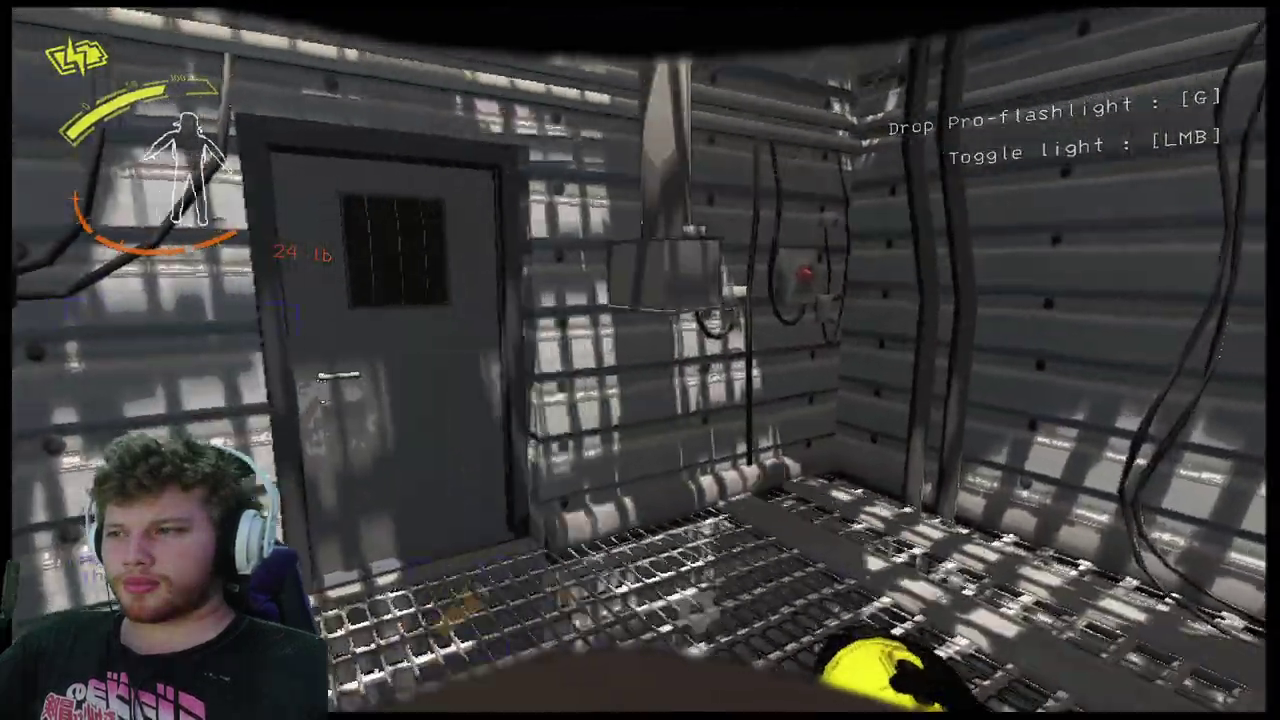
key(e)
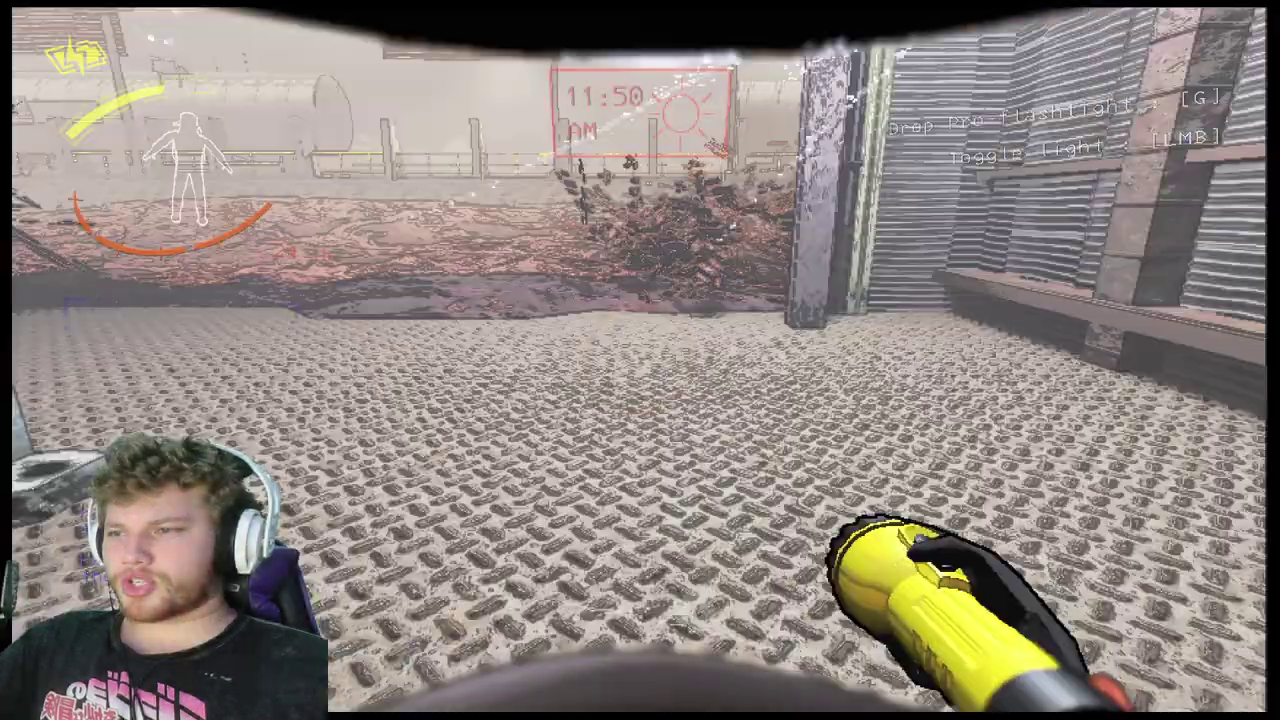
- Walk past the large machine and enter the facility through the double door
key(w)
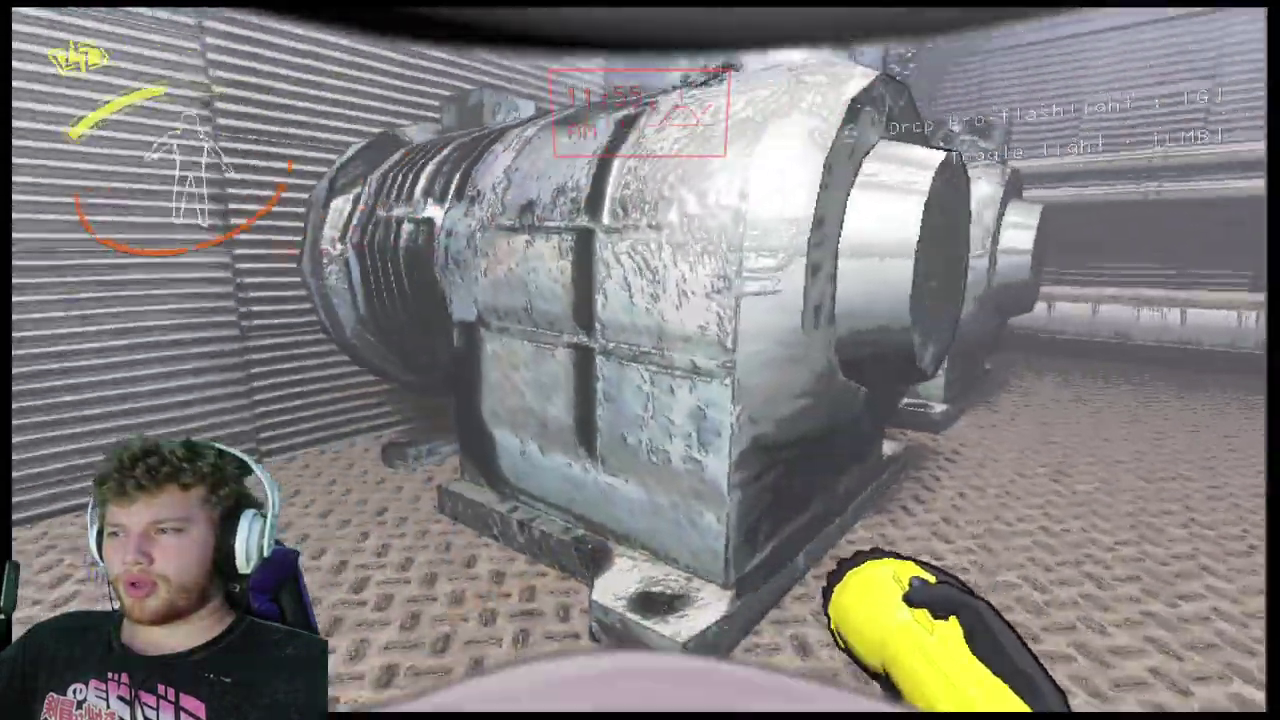
key(w)
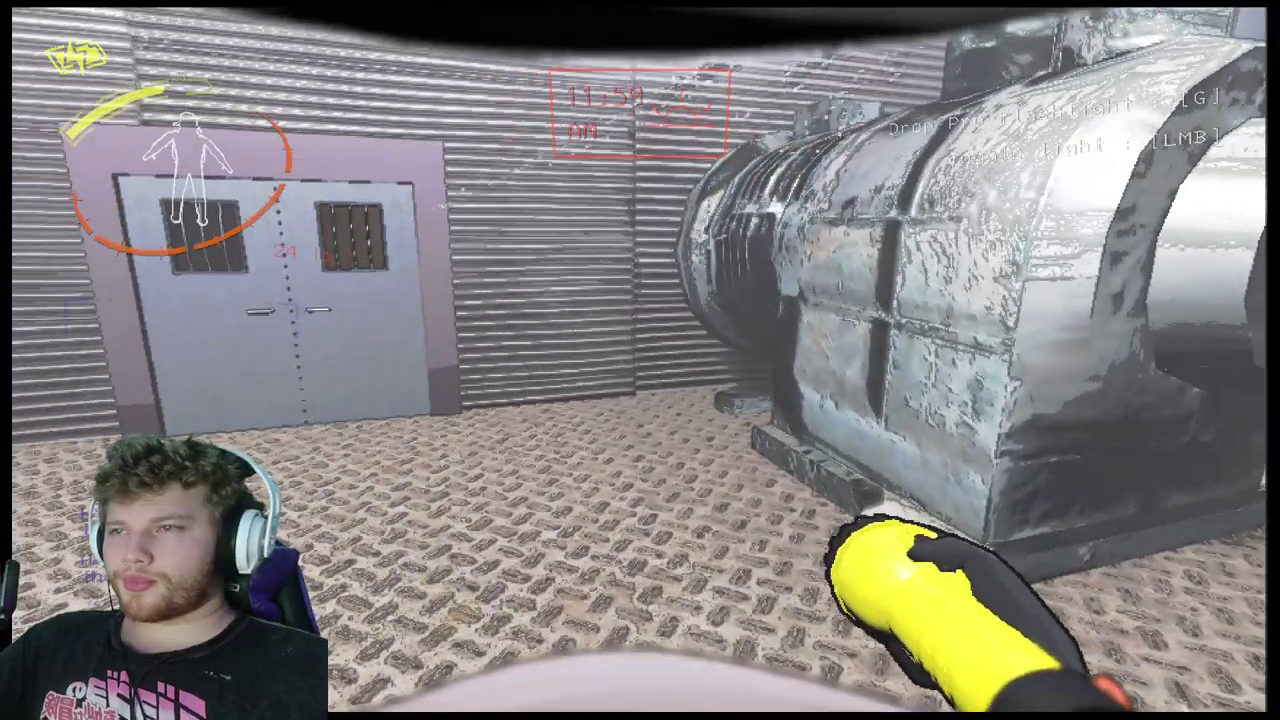
key(w)
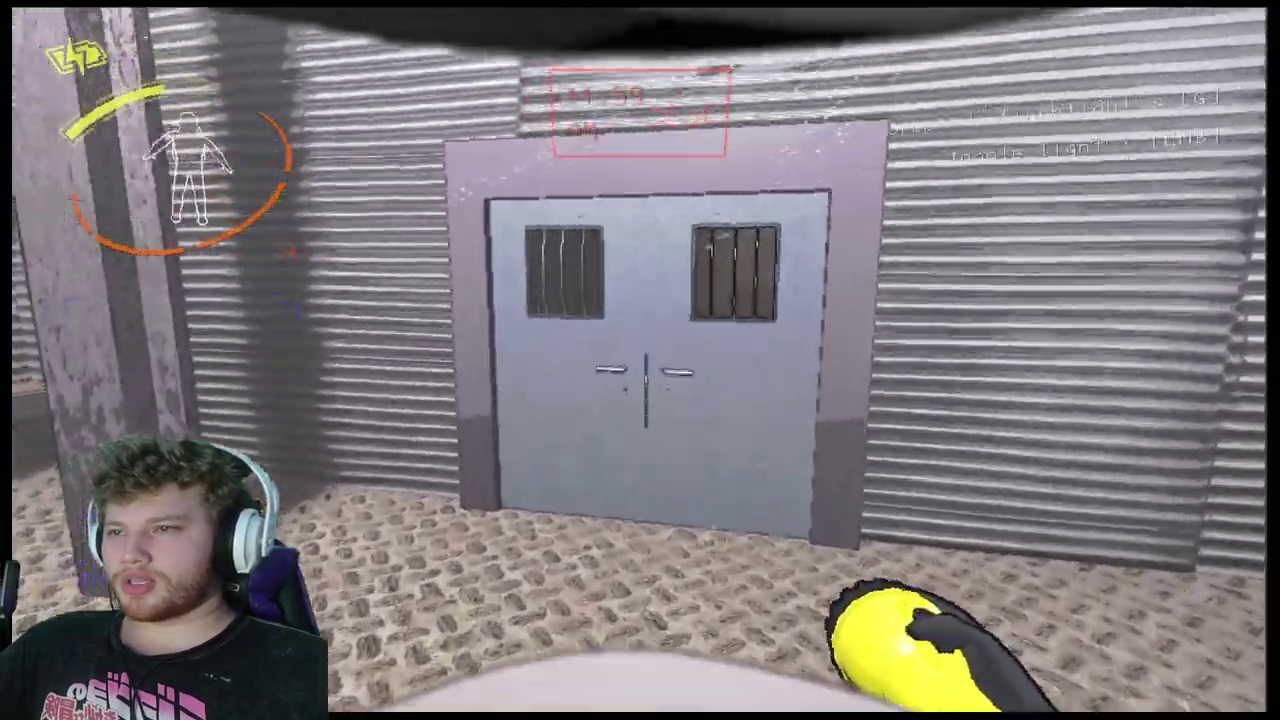
key(w)
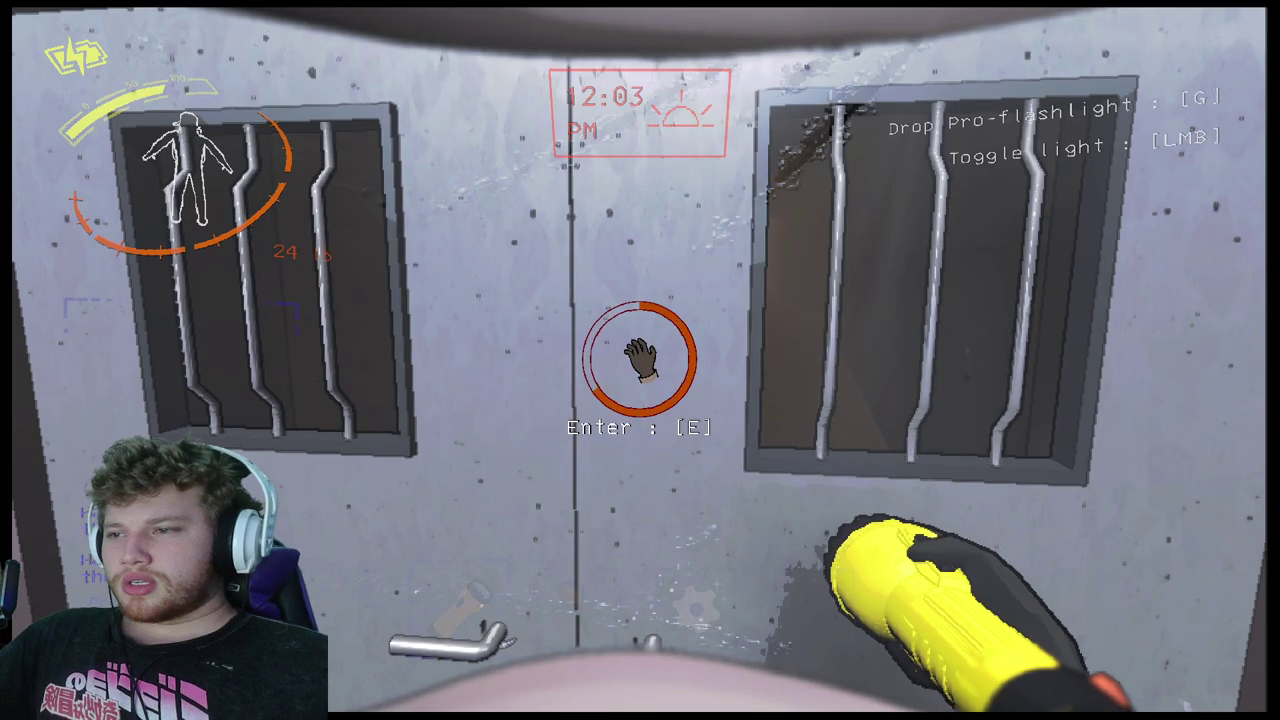
key(w)
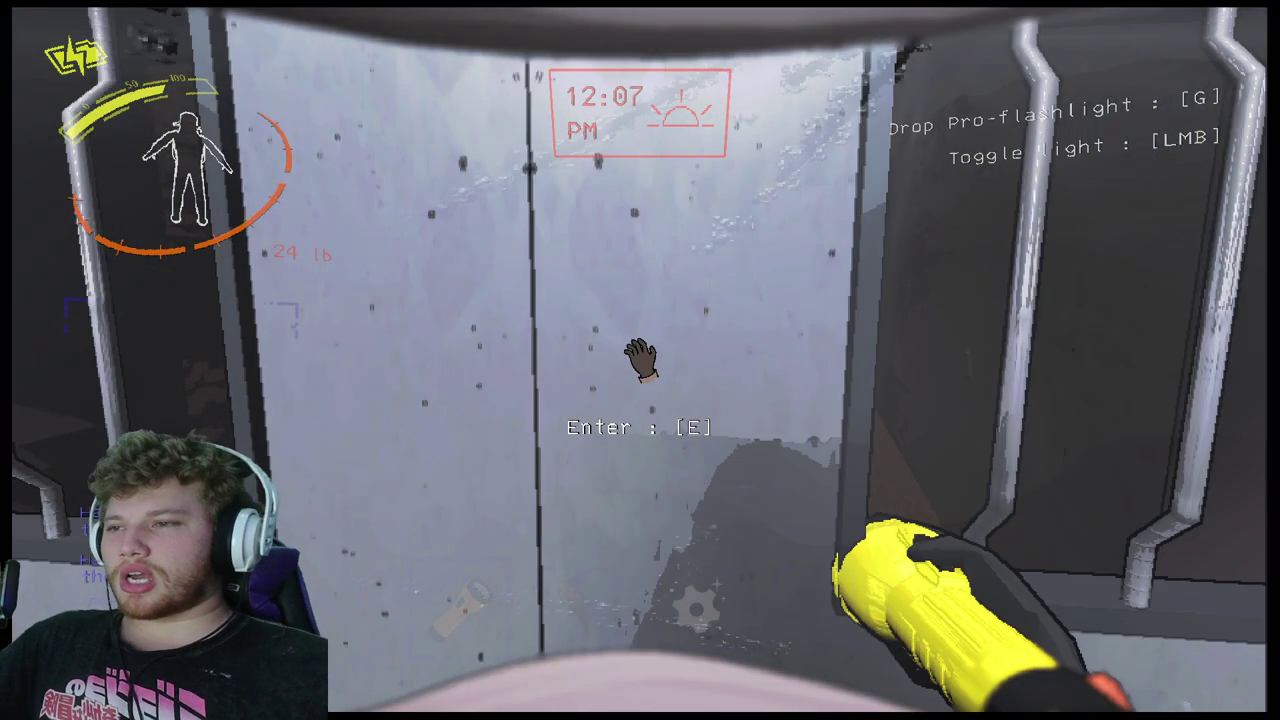
key(e)
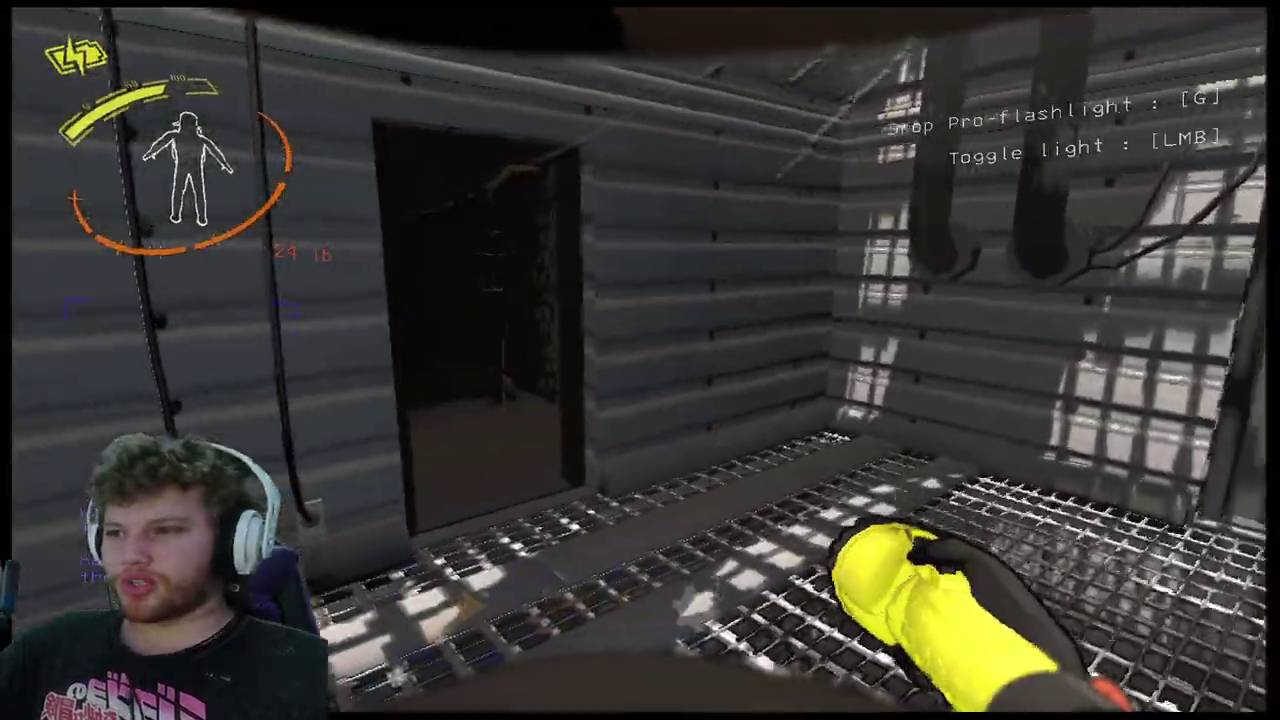
- Go through the brick corridor and grated room, then exit onto the red rocky ground
key(e)
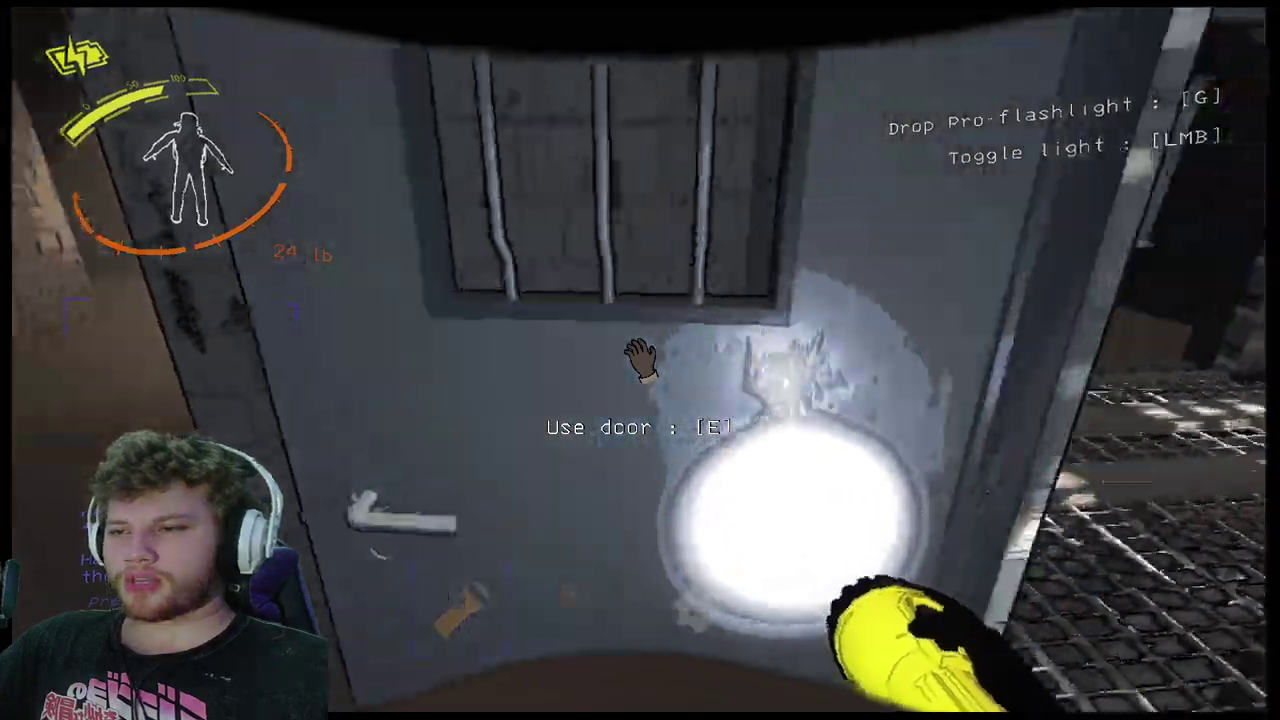
key(e)
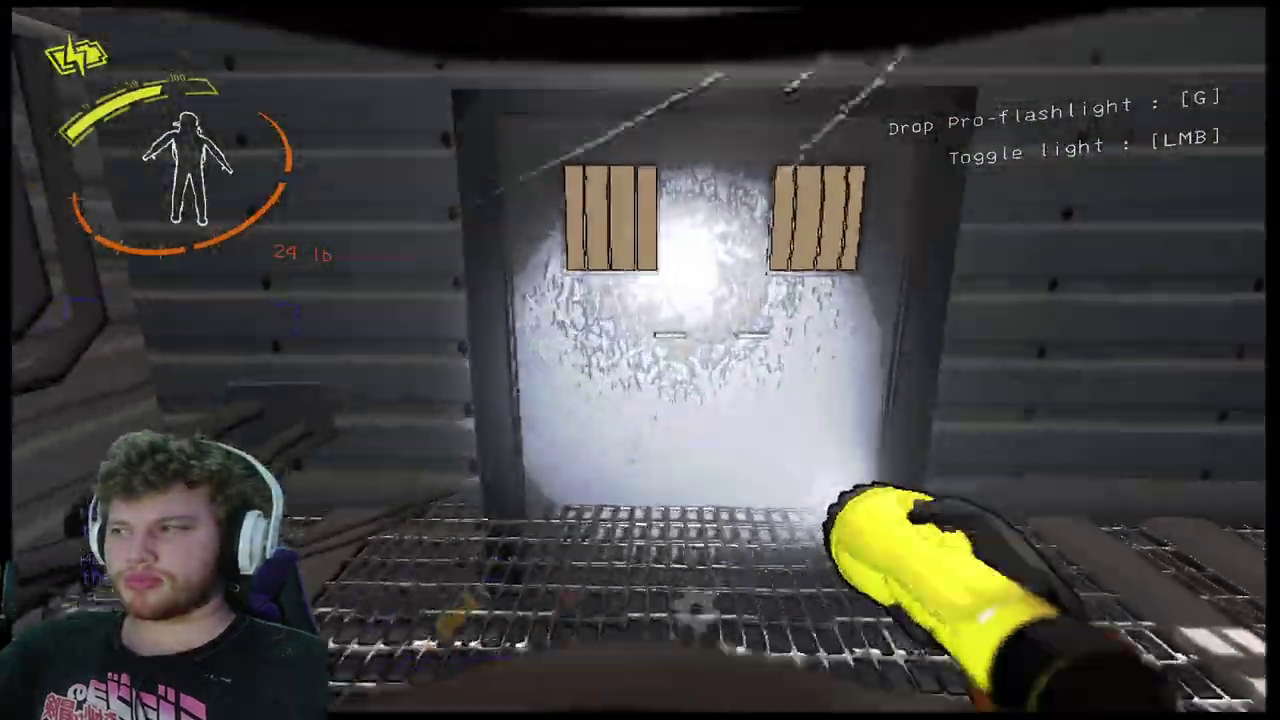
key(e)
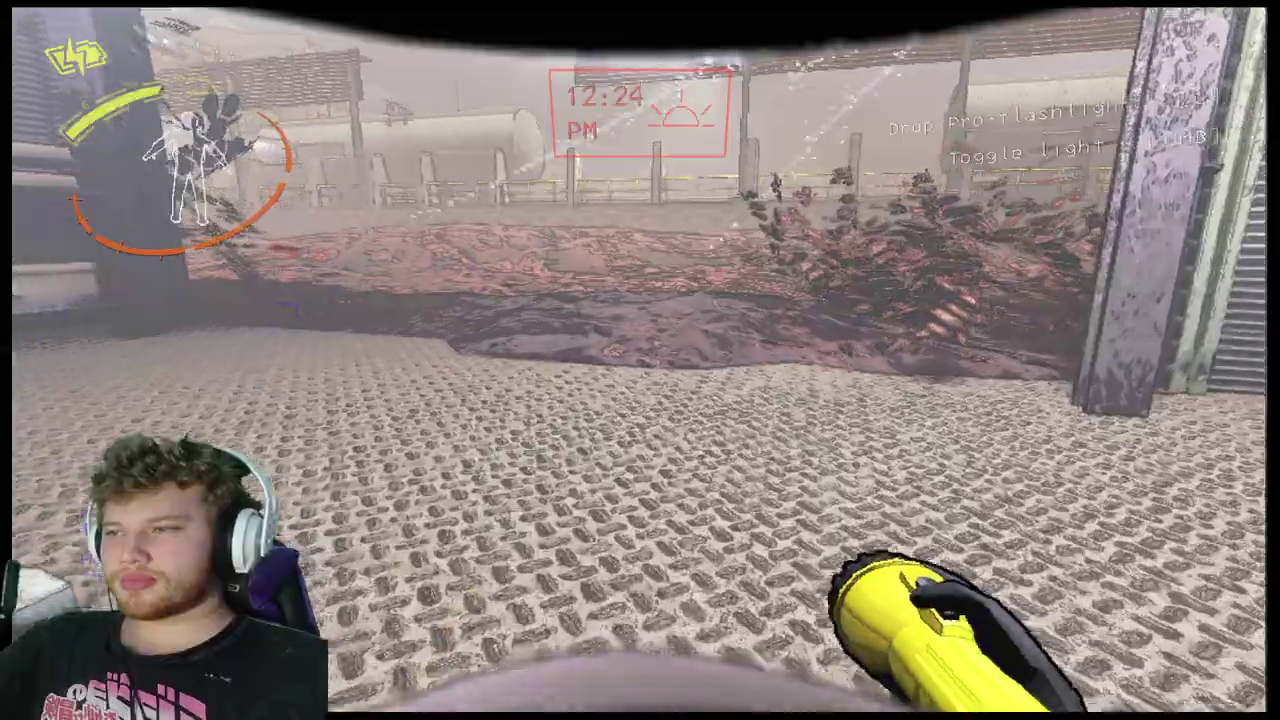
key(w)
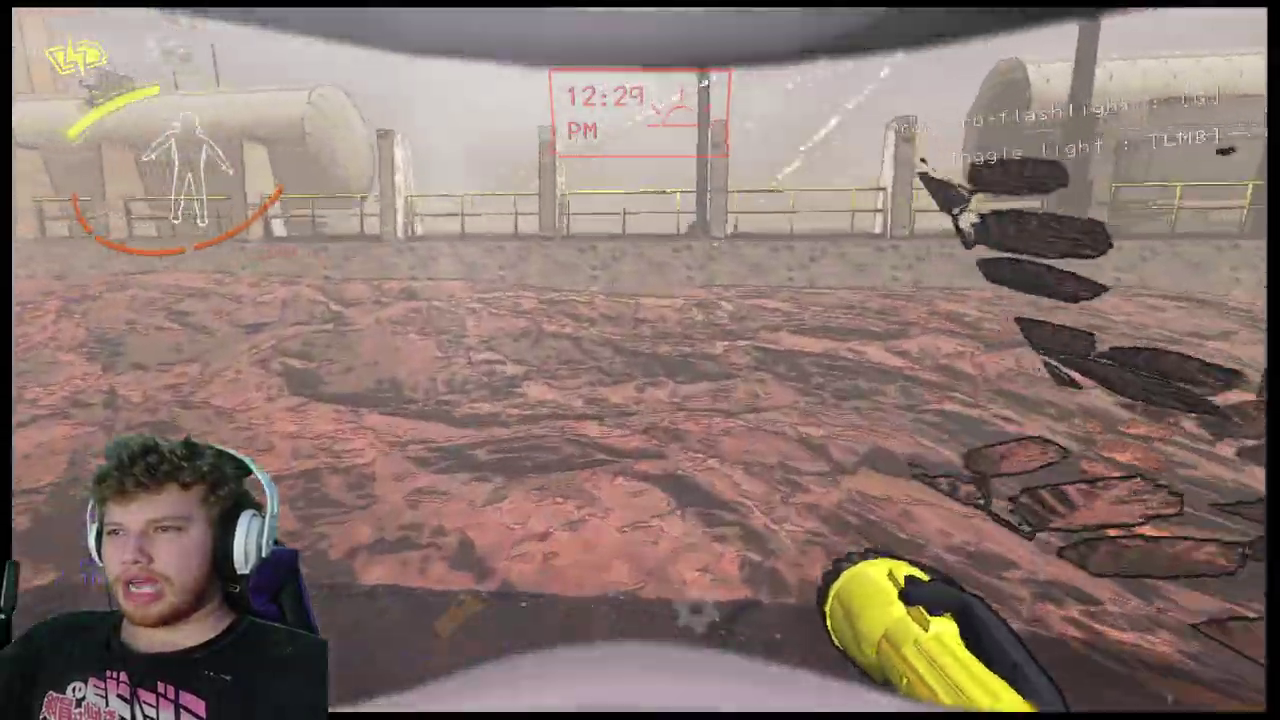
key(w)
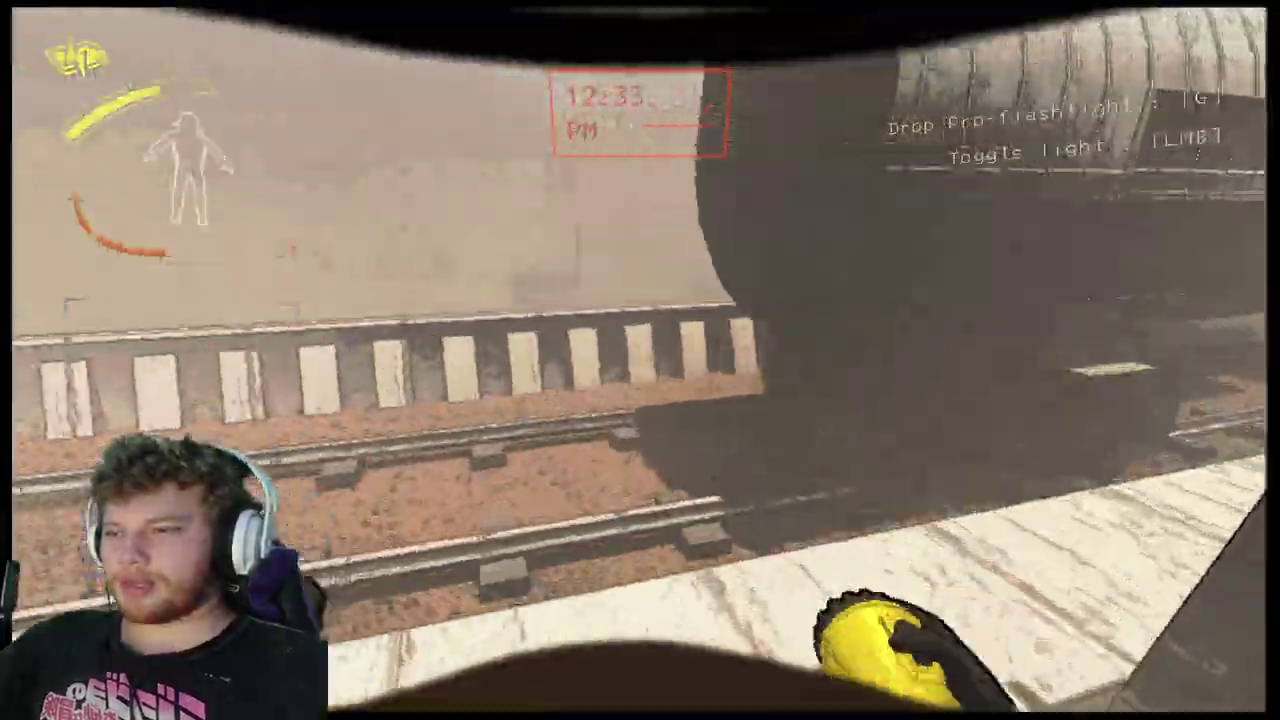
- Follow the walkway past the train, drop off the ledge, and reach the ship's terminal
key(w)
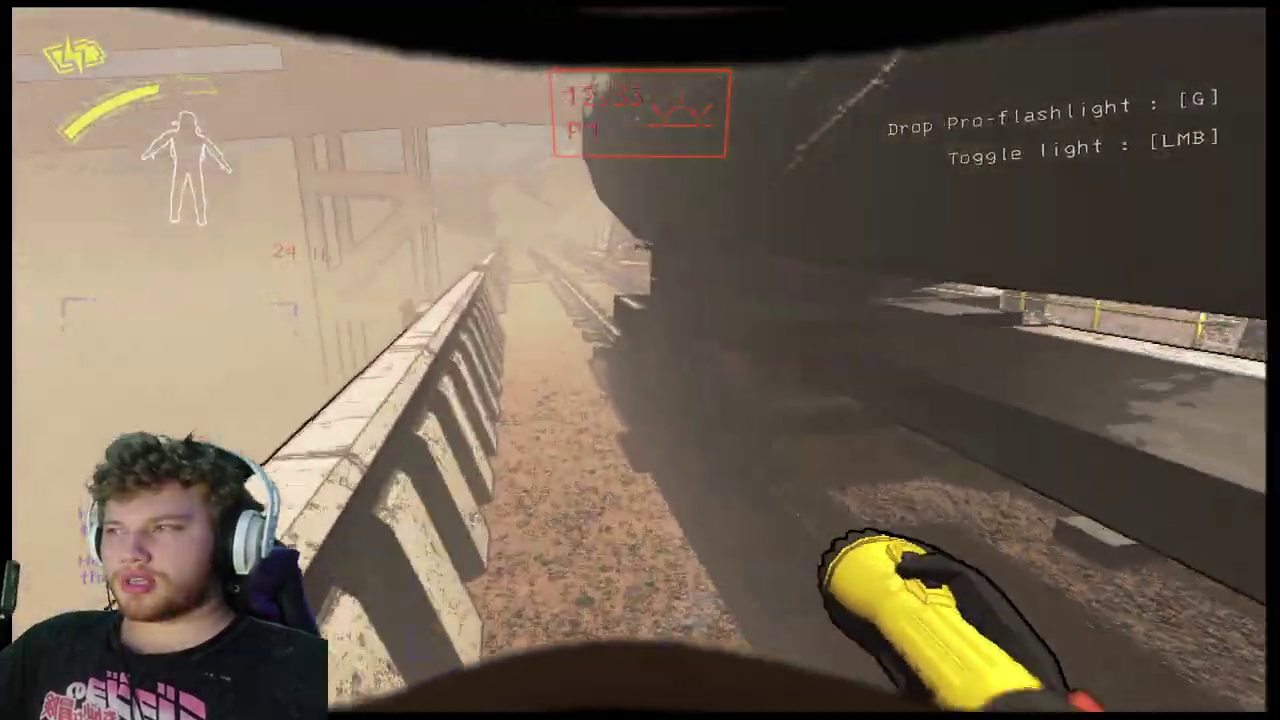
key(w)
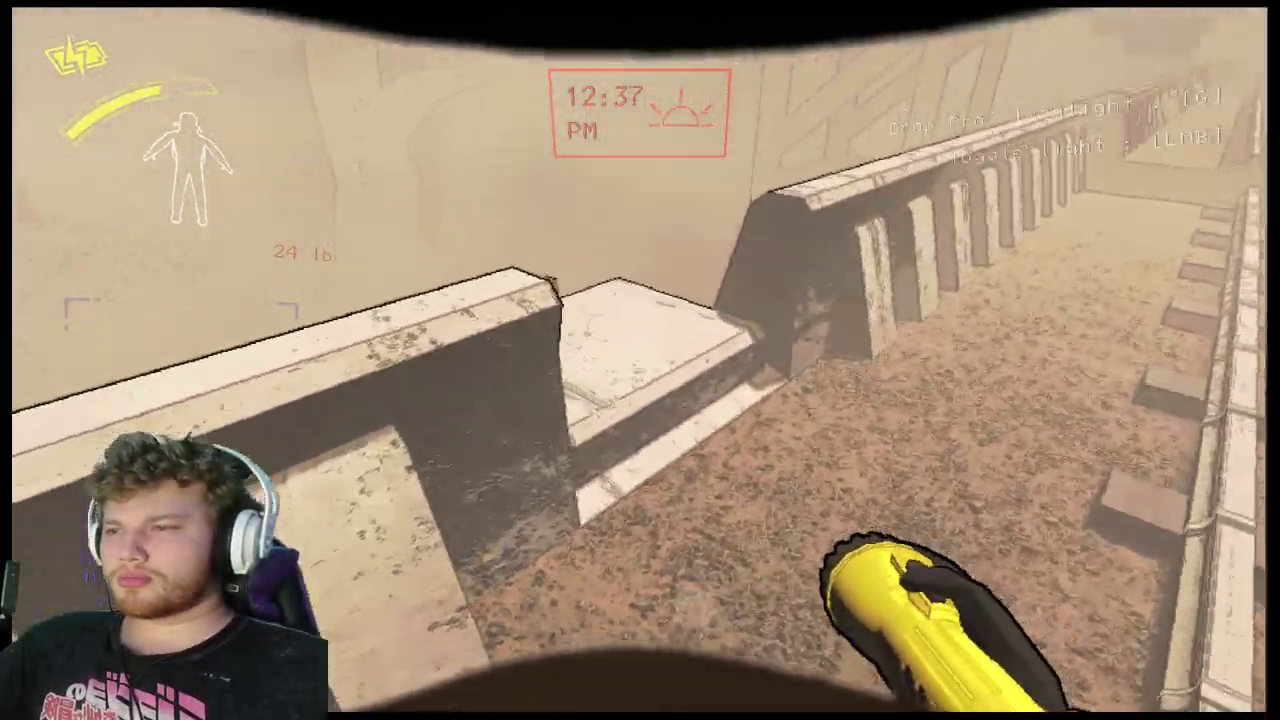
key(w)
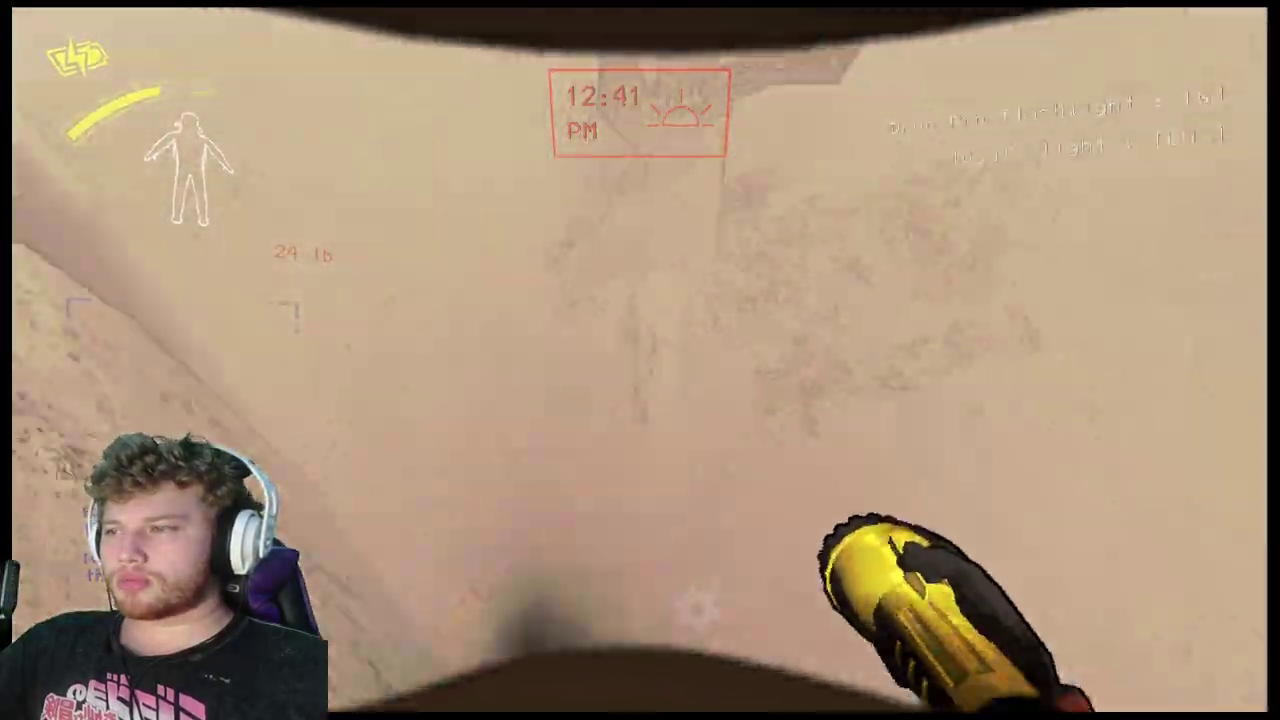
key(w)
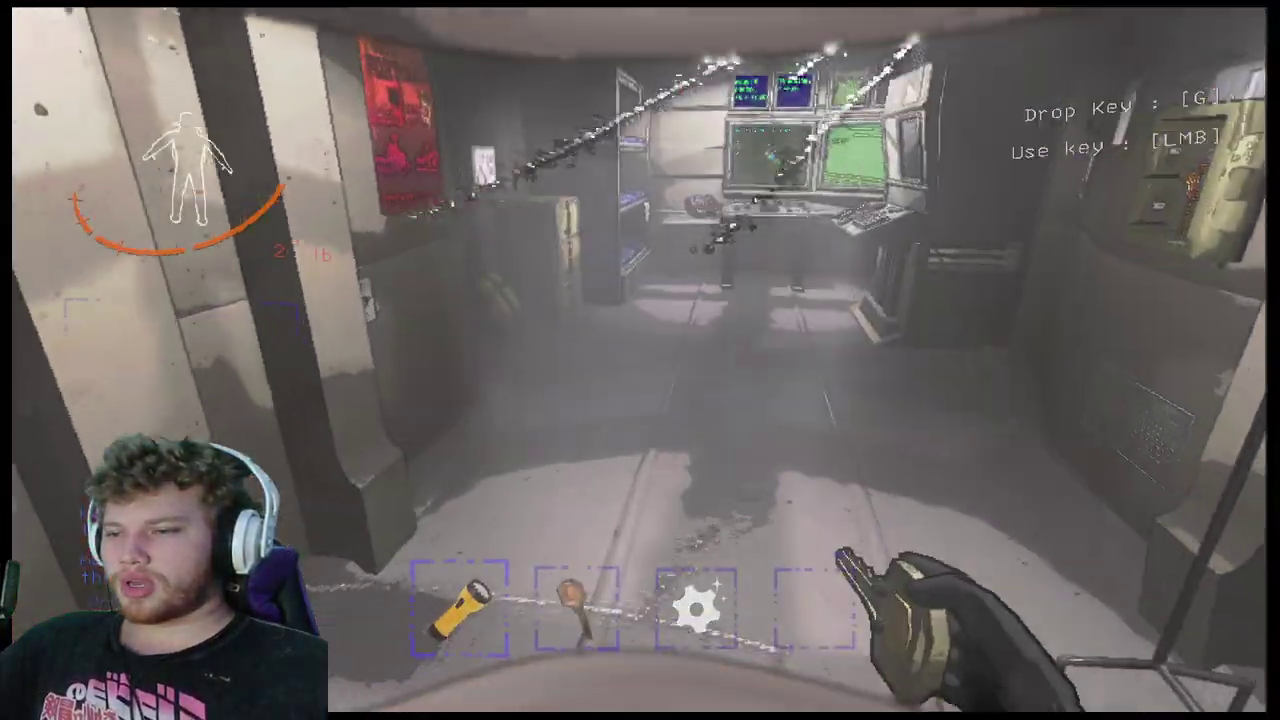
scroll(640, 360, down, 1)
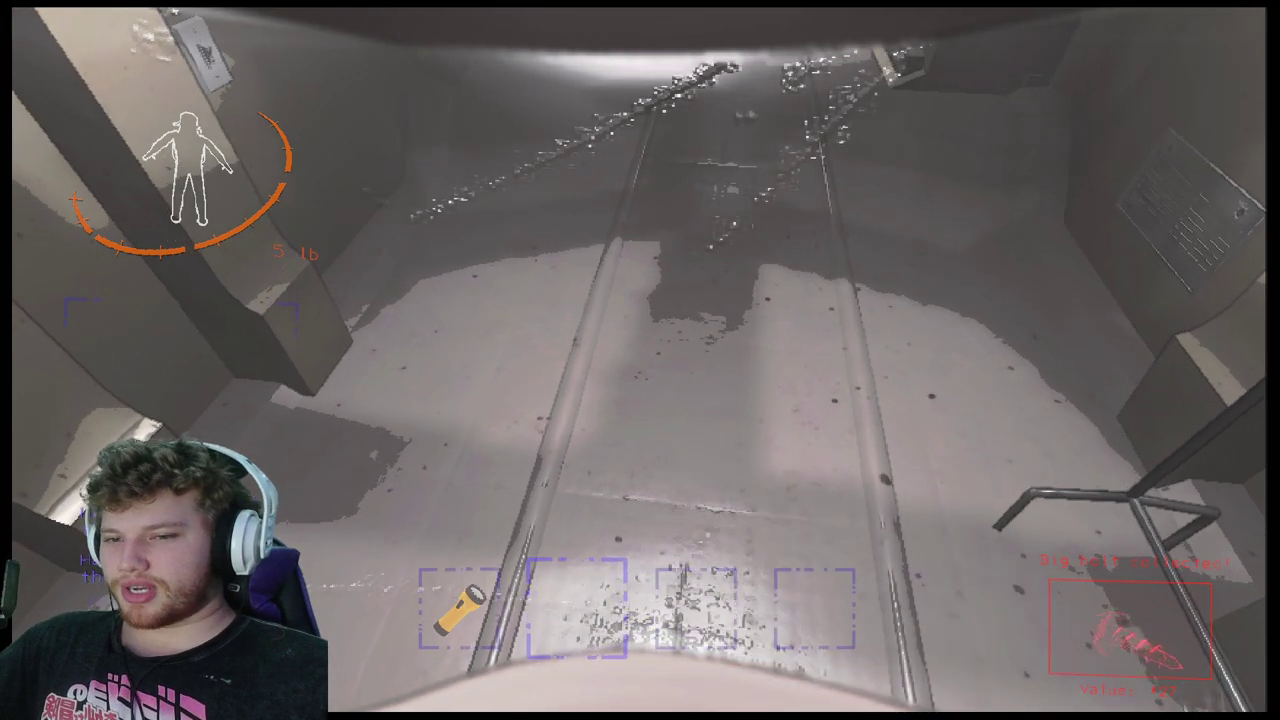
key(w)
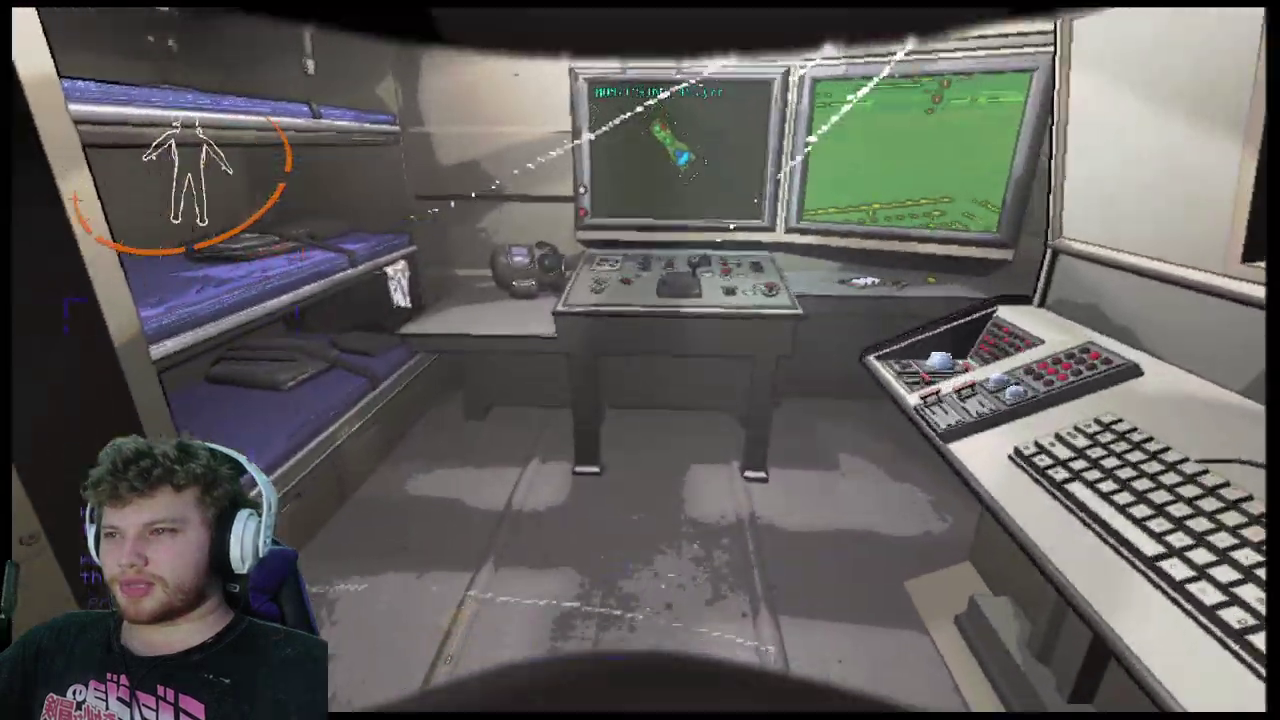
key(w)
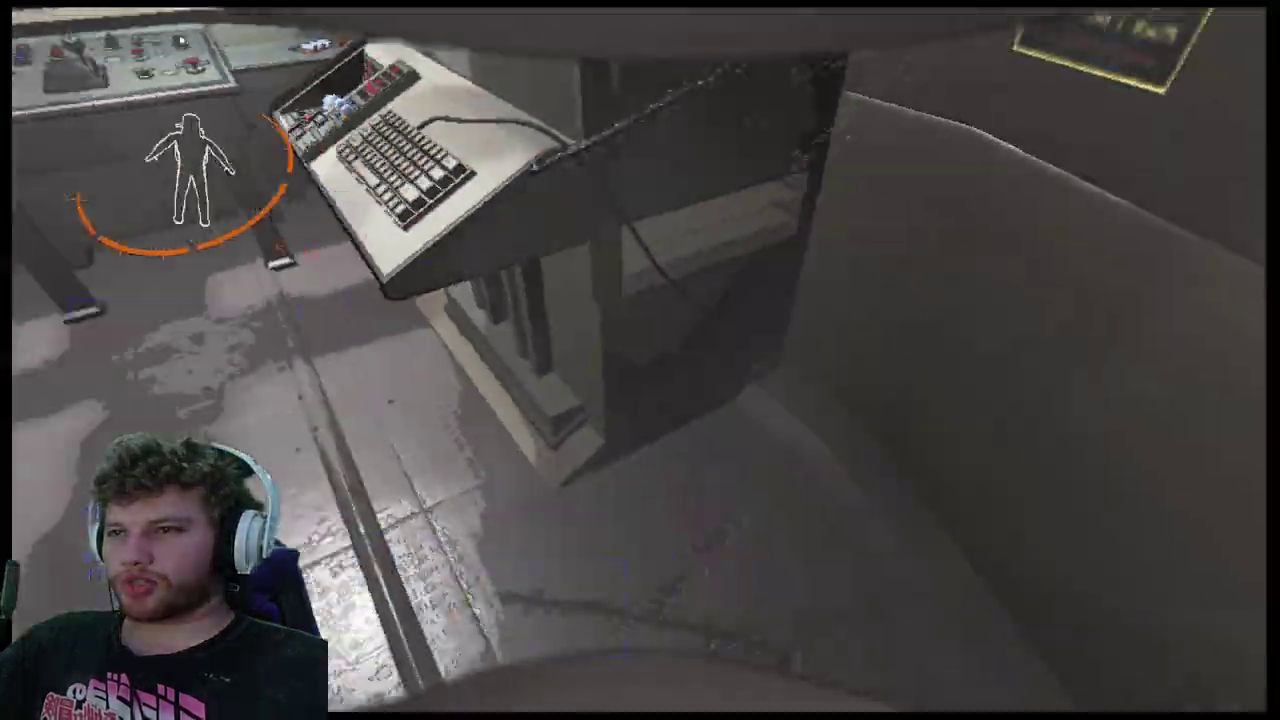
key(w)
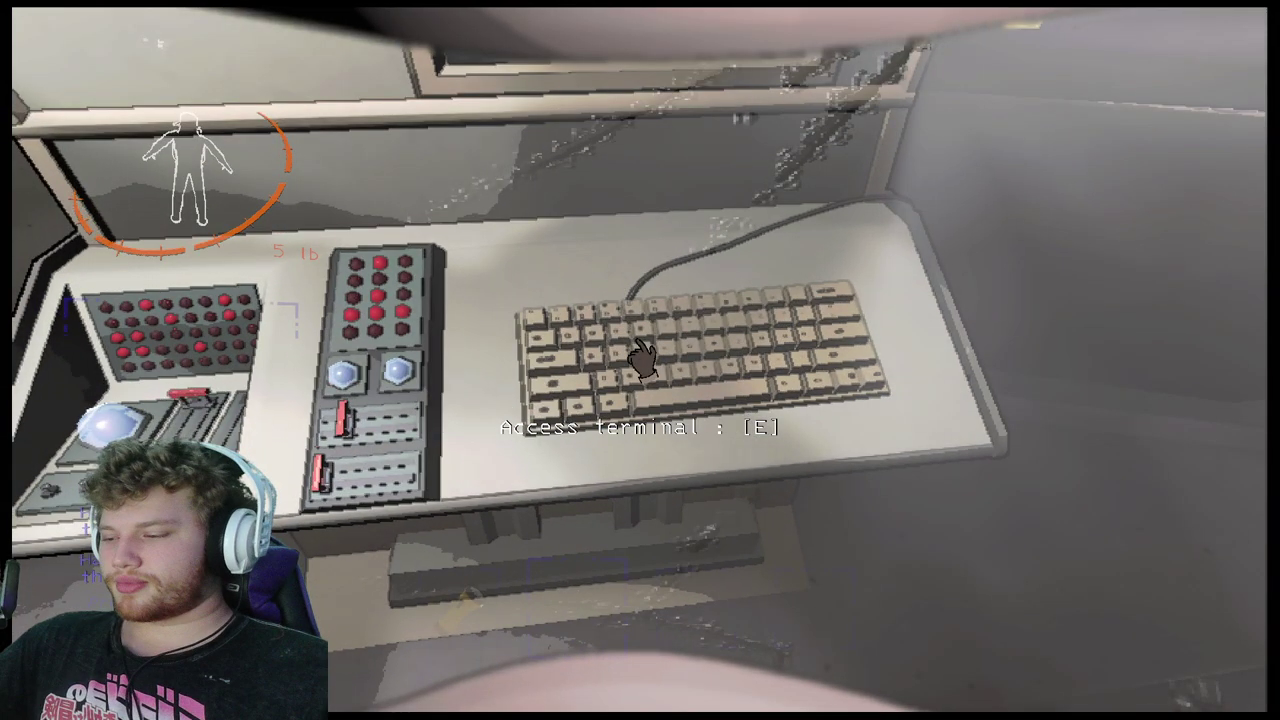
- Enter 'company' at the ship terminal and confirm the route to the Company building
key(e)
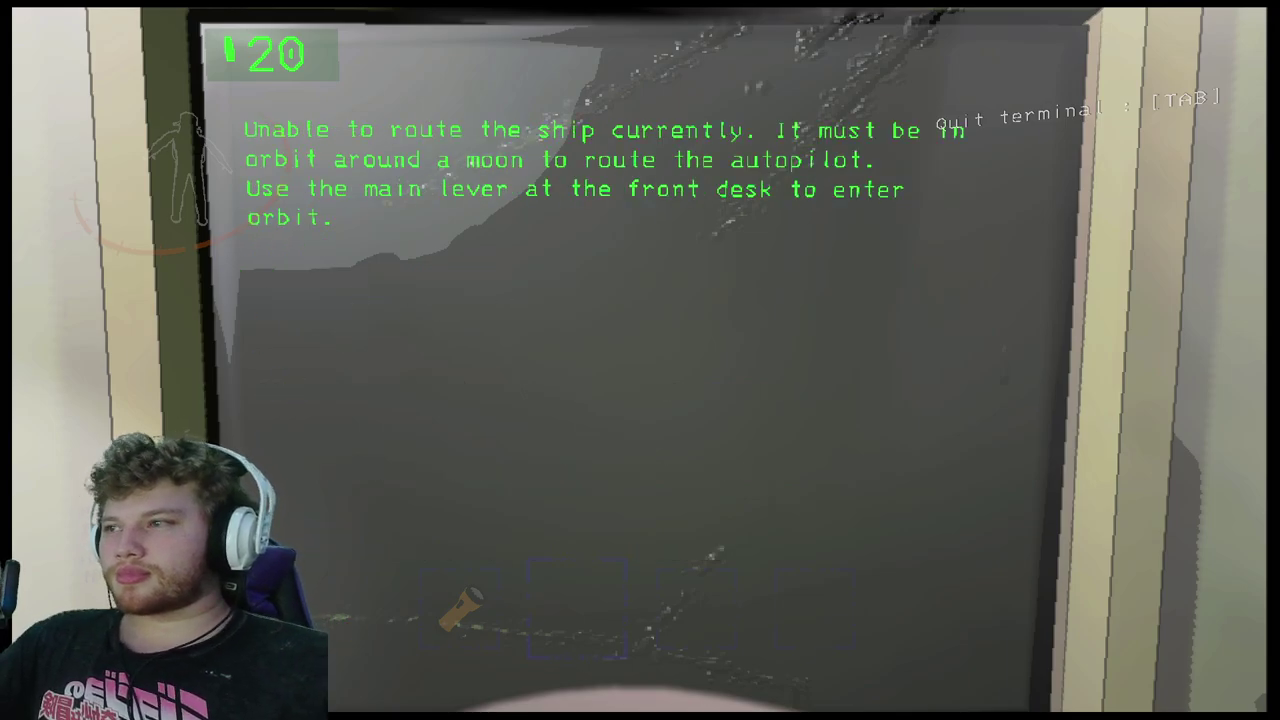
key(Tab)
key(e)
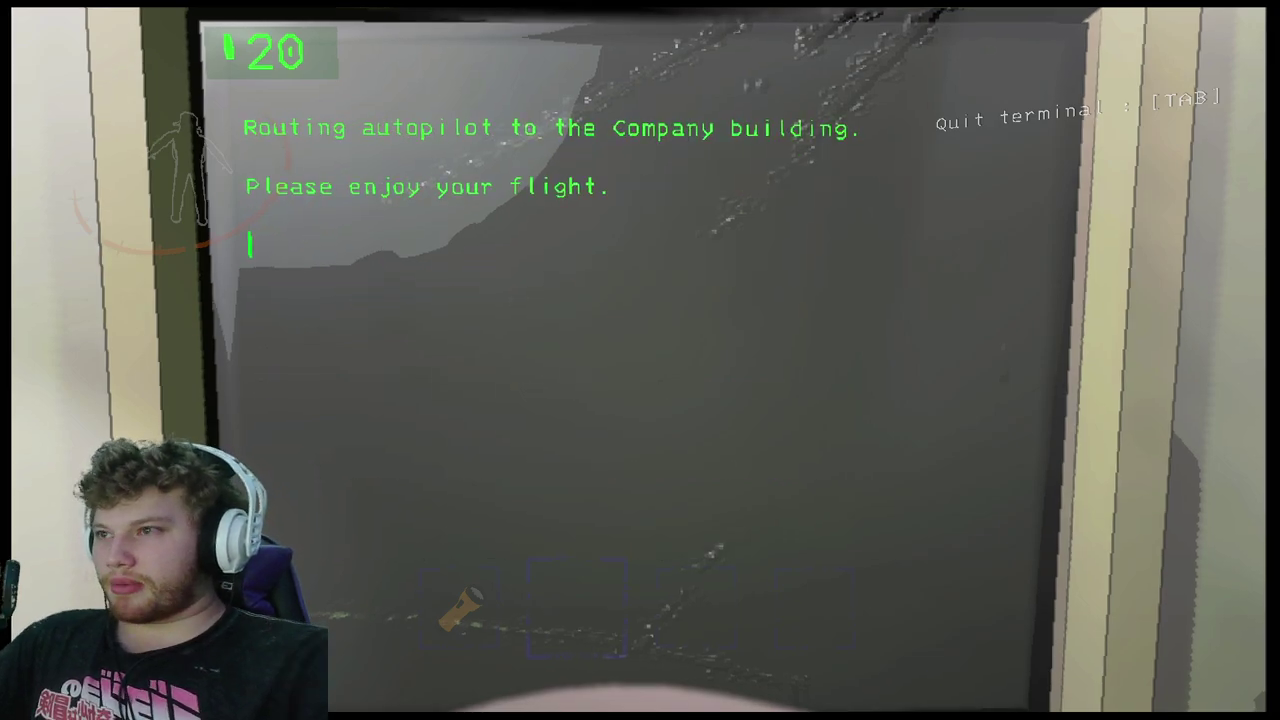
key(Tab)
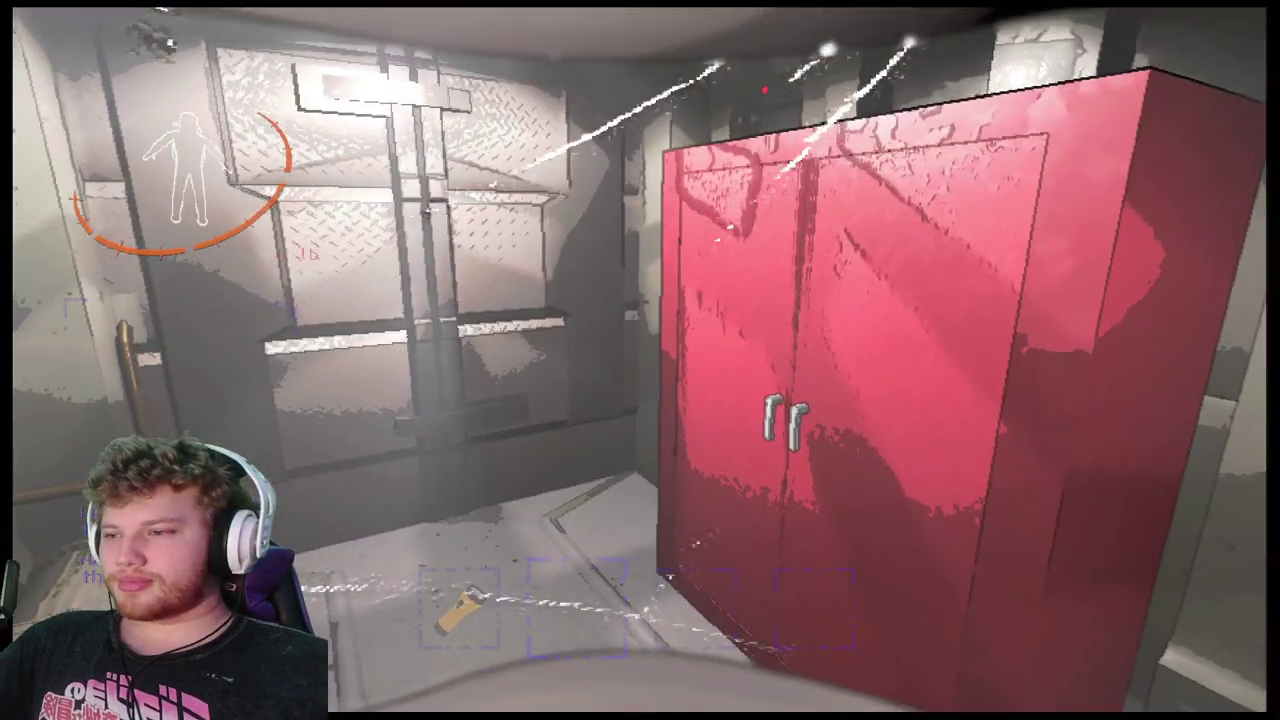
- Stash the flashlight in the locker and pick up the floor scrap, including the metal sheet
key(1)
key(e)
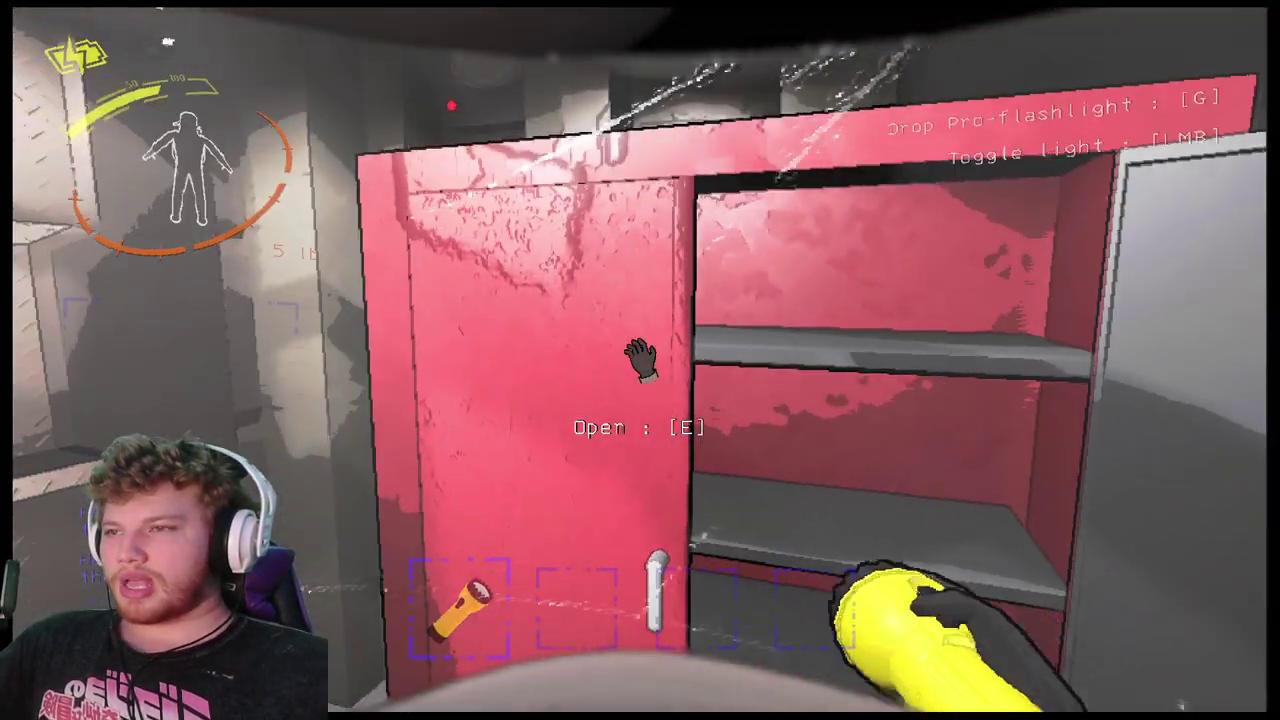
key(e)
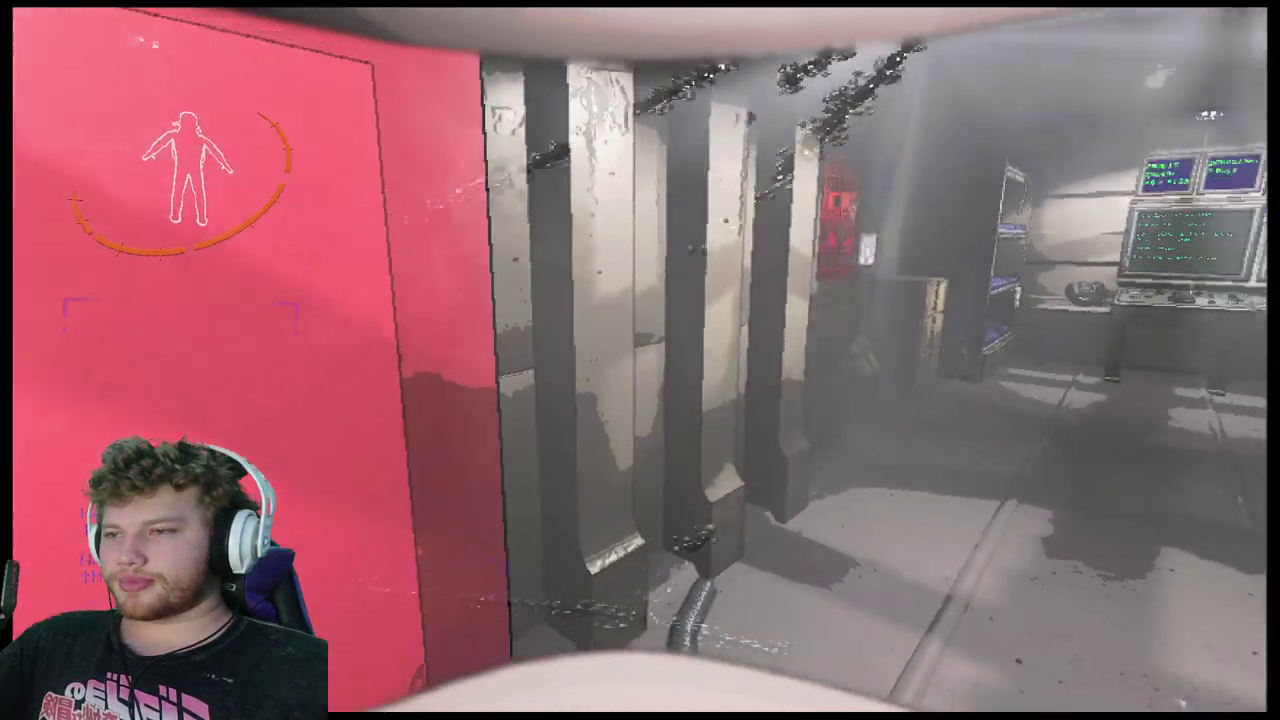
key(e)
key(e)
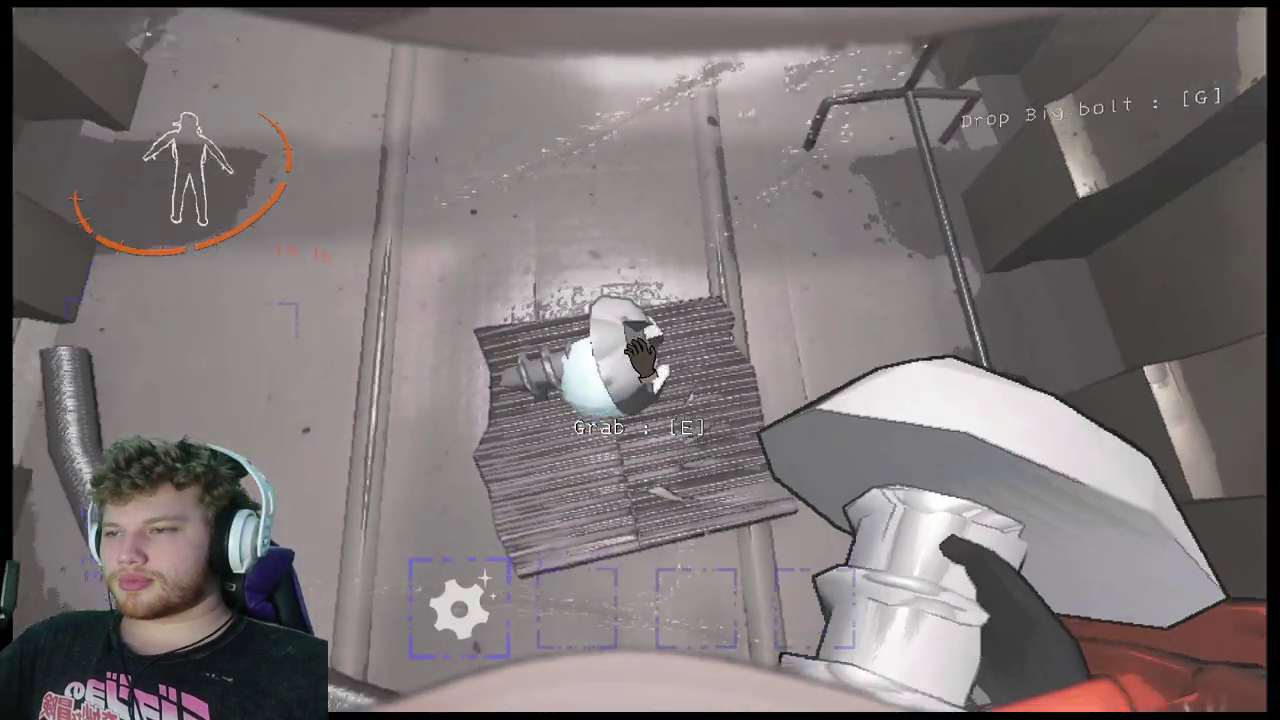
key(e)
key(e)
key(g)
key(e)
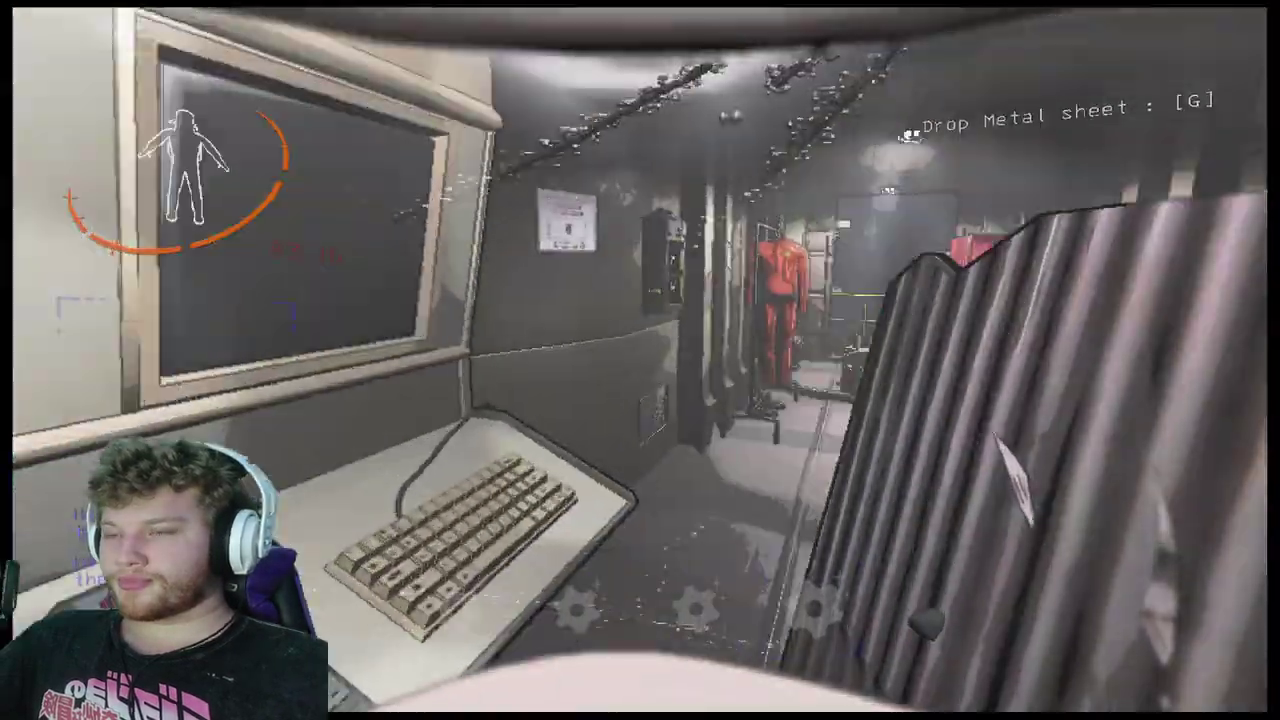
- Walk past the suits and along the catwalk to the lit sell counter
key(w)
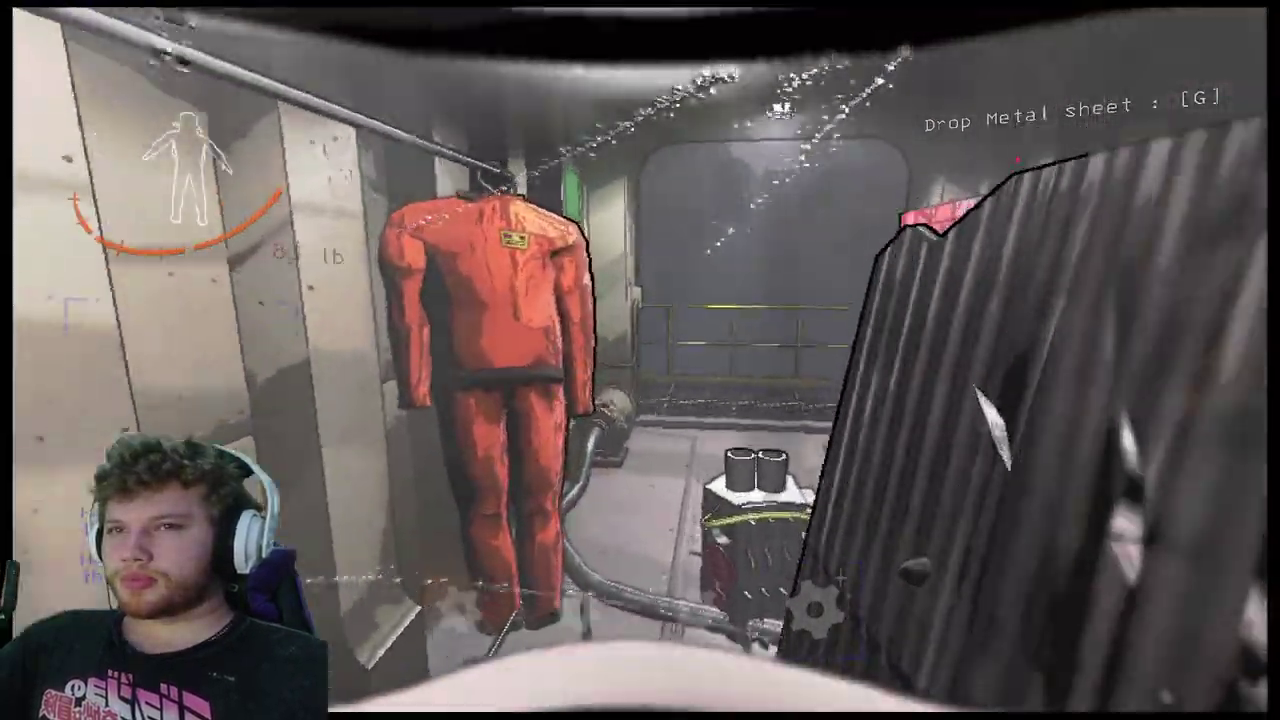
key(w)
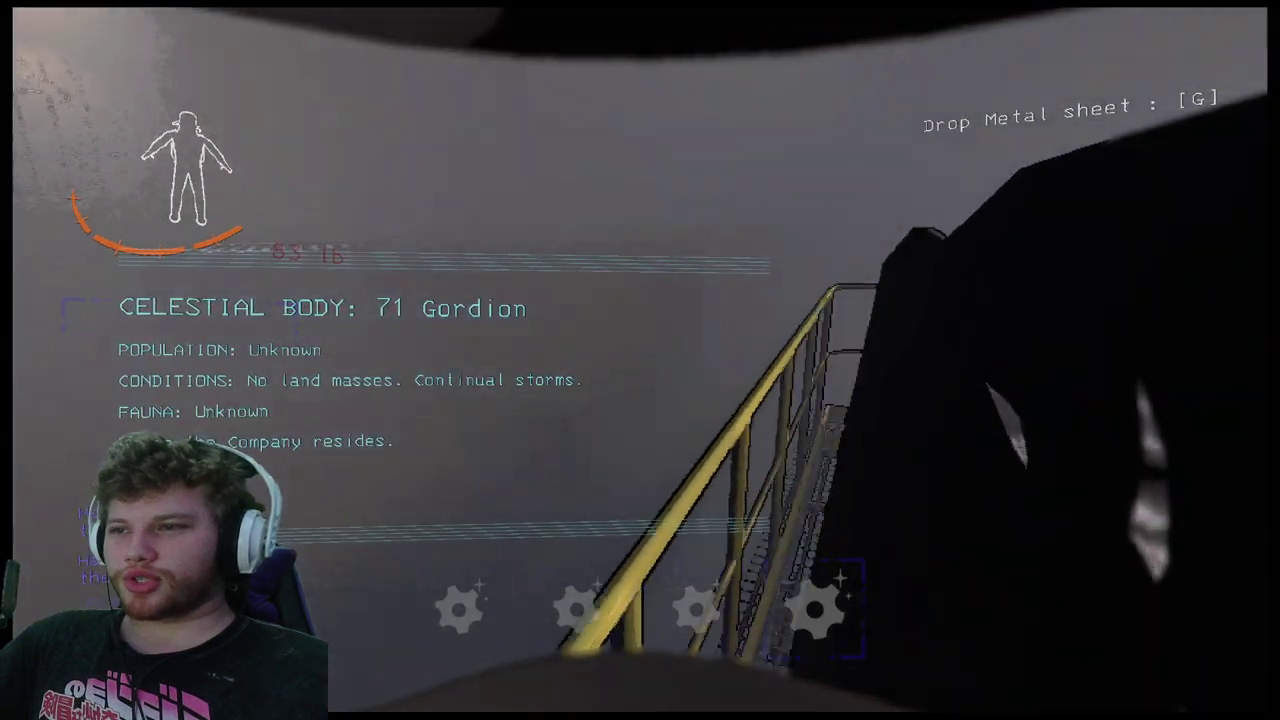
key(w)
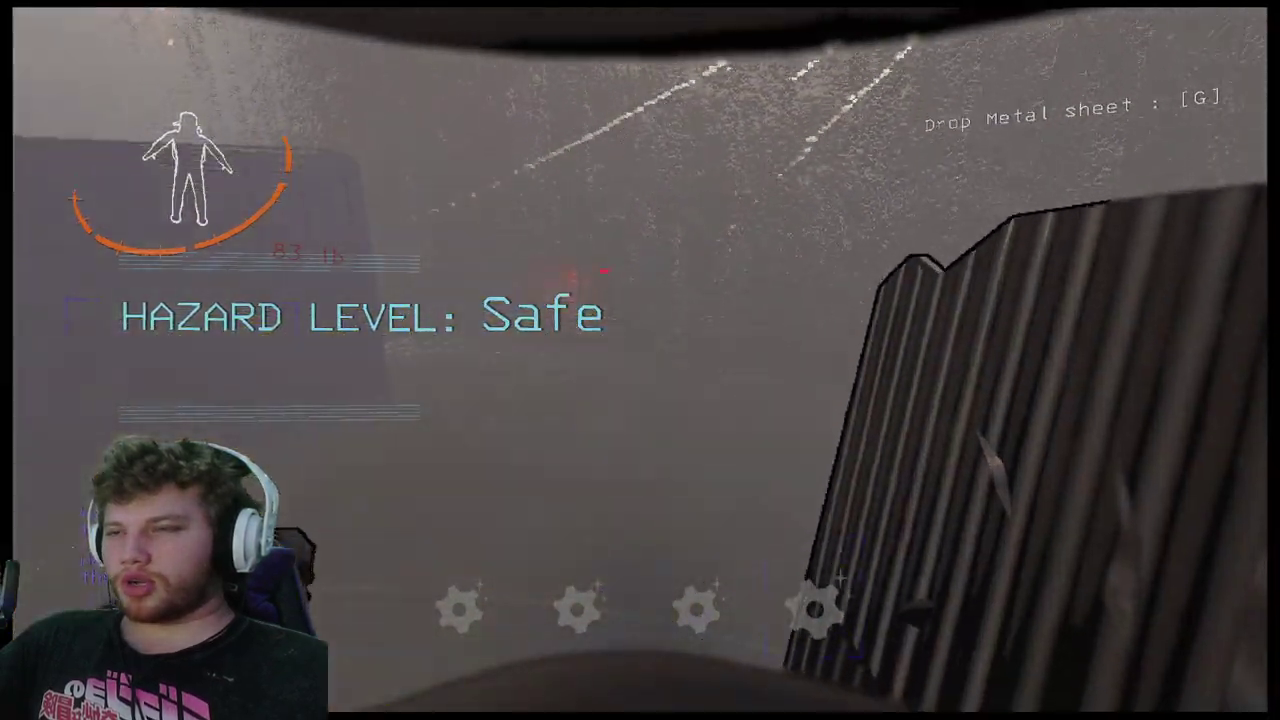
key(w)
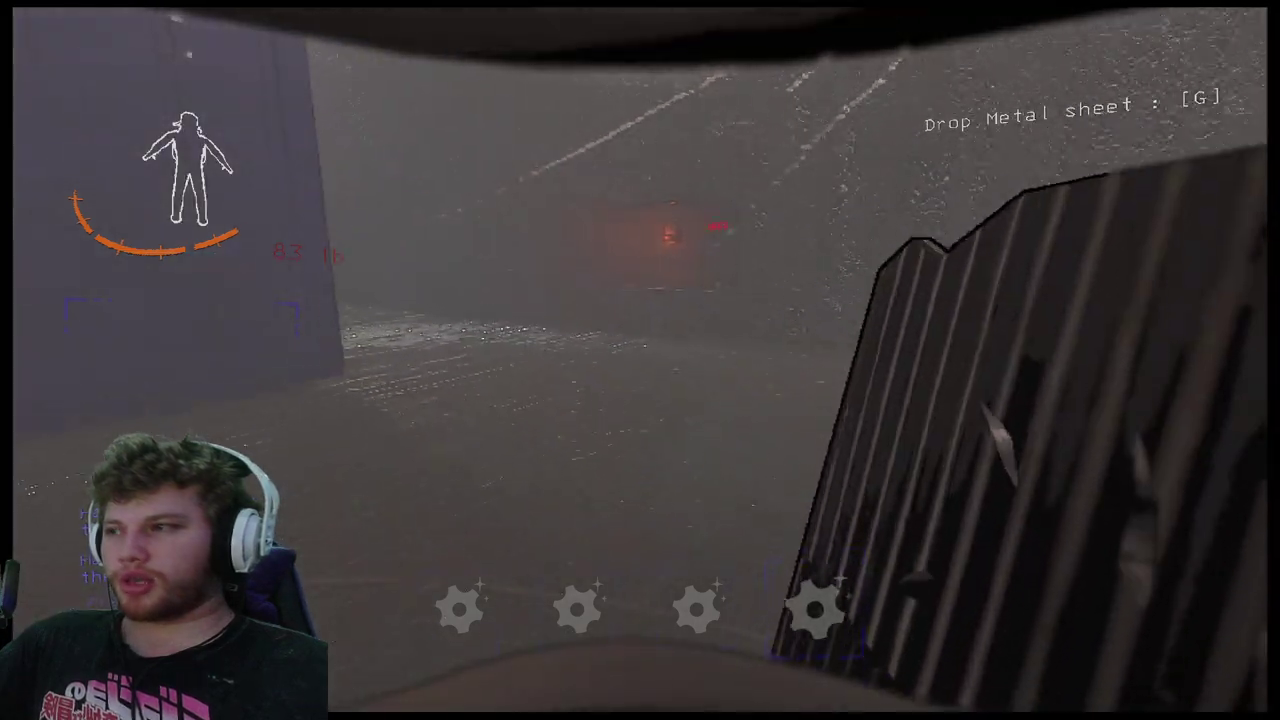
key(w)
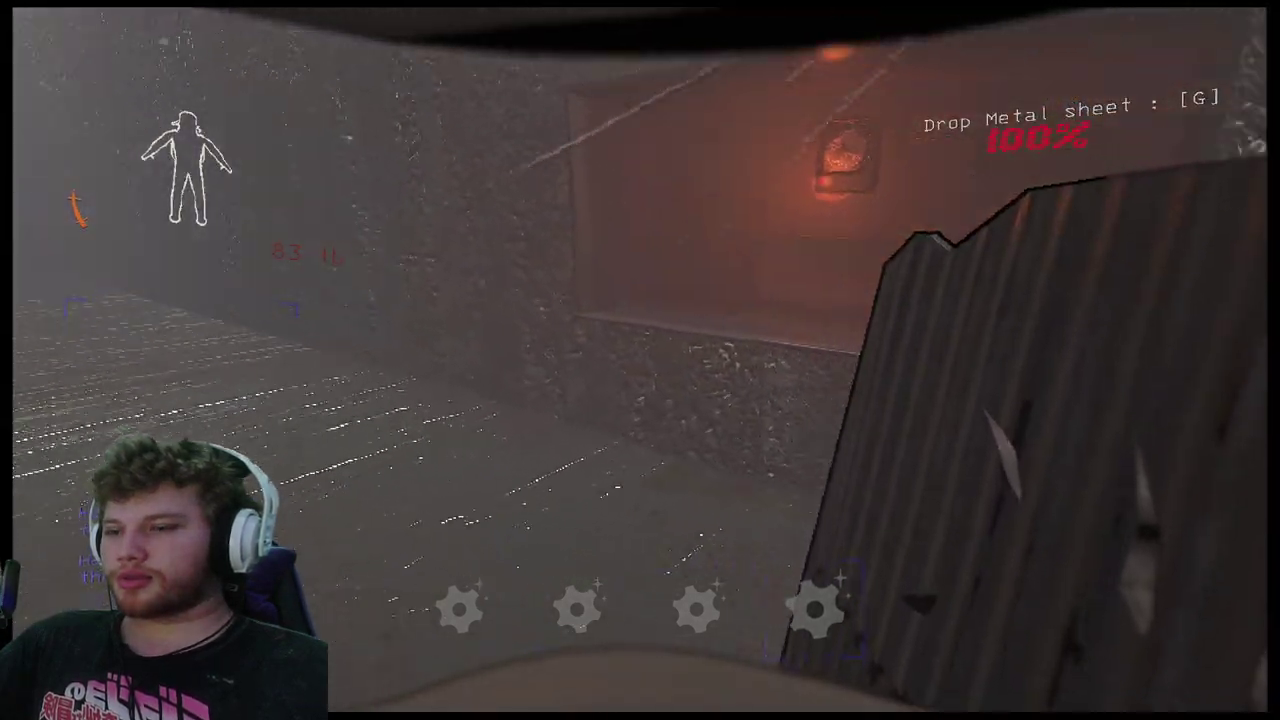
- Sell the metal sheet, flask, big bolt and V-type engine, then ring the bell
key(e)
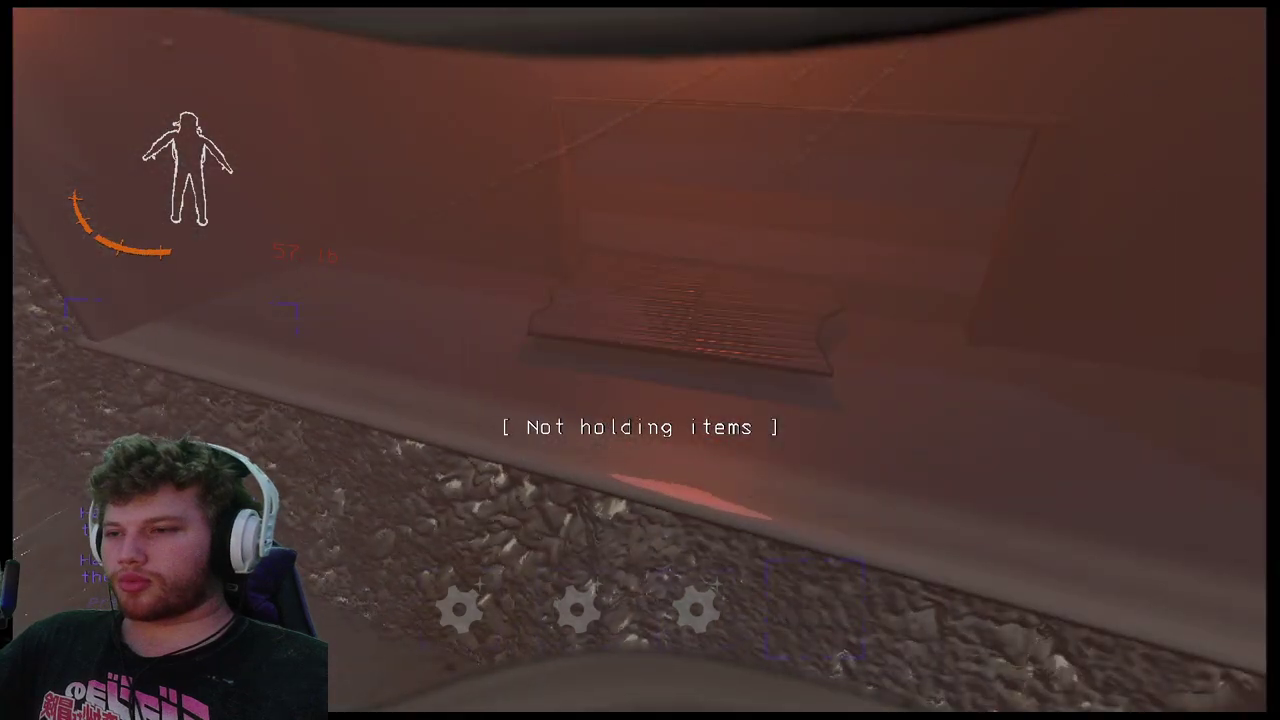
key(e)
key(2)
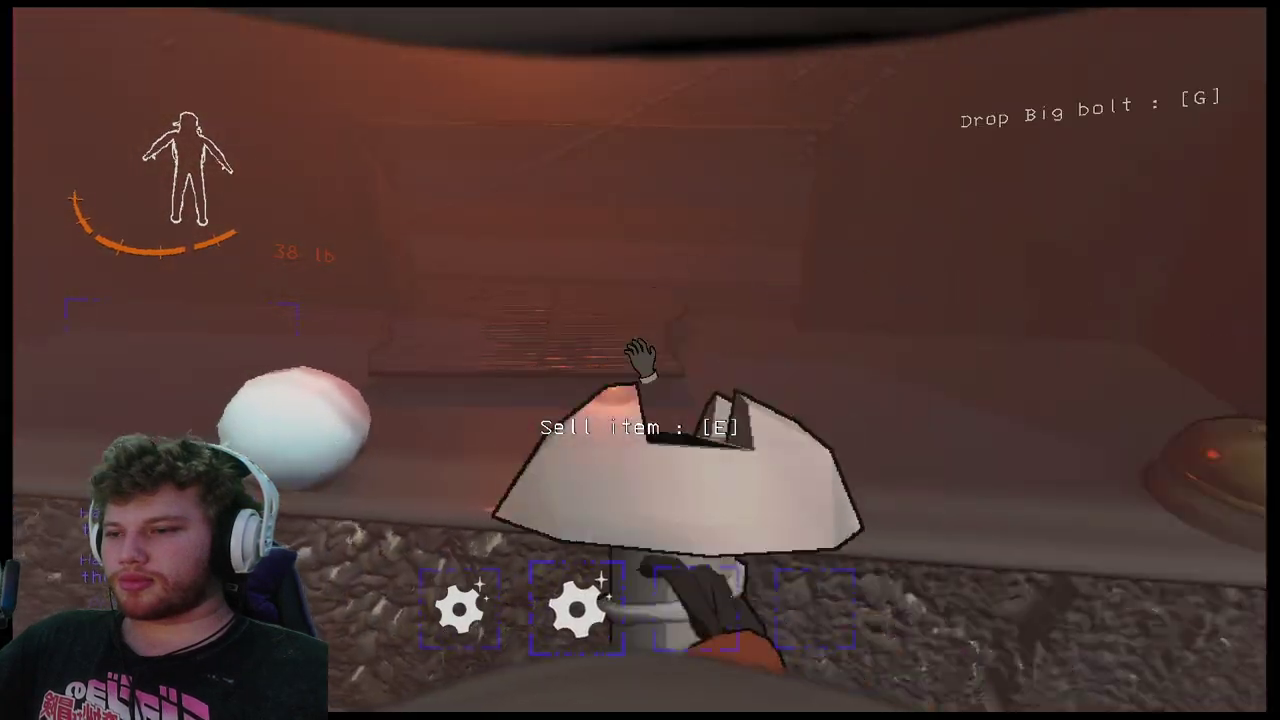
key(e)
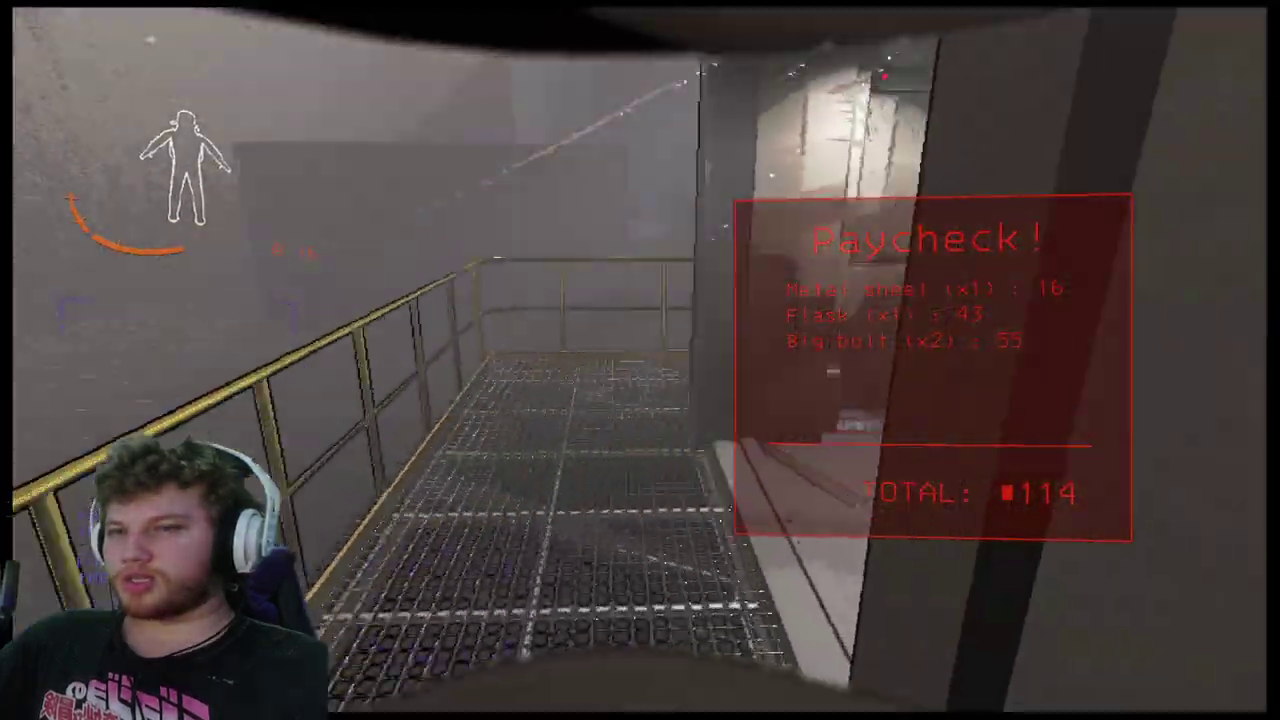
key(e)
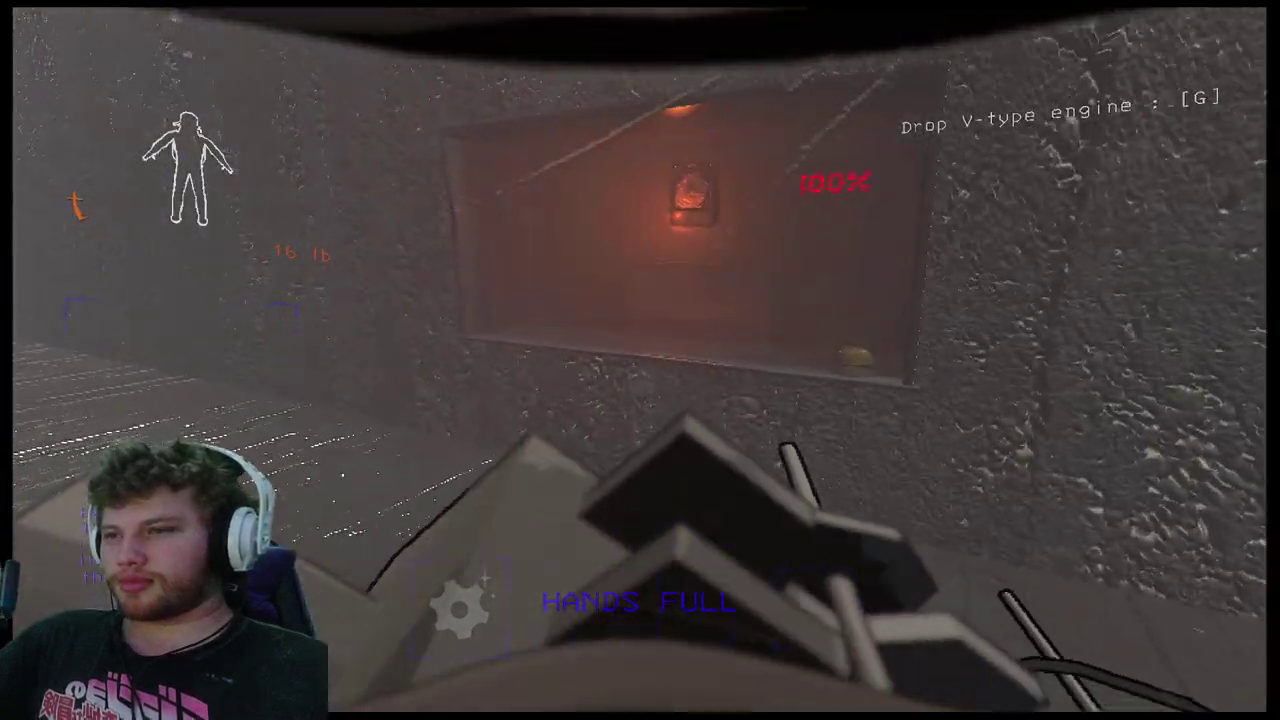
key(e)
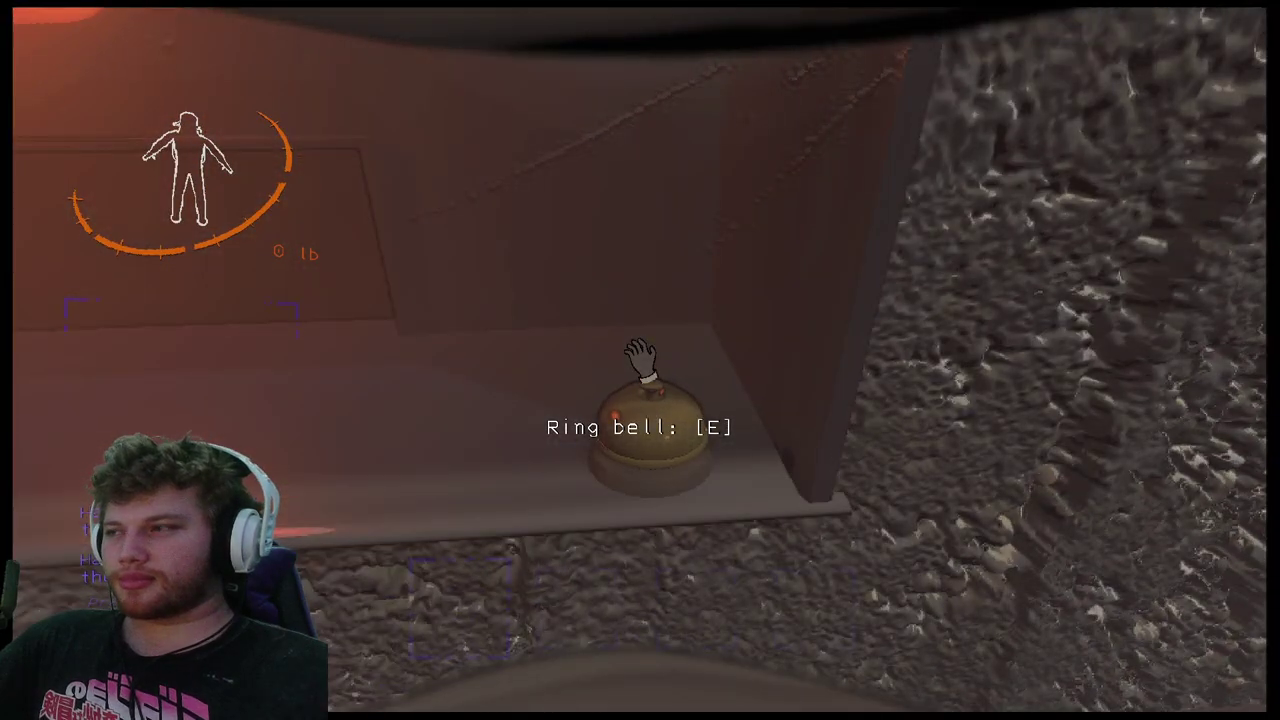
key(e)
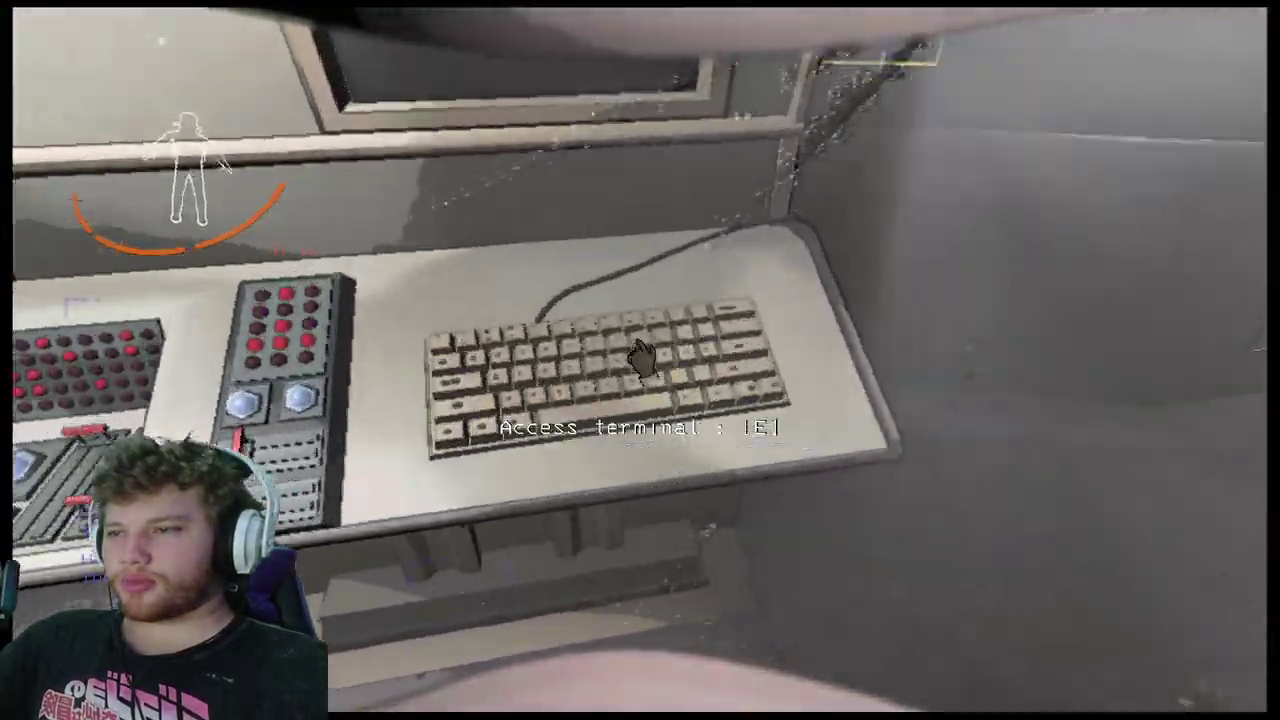
key(e)
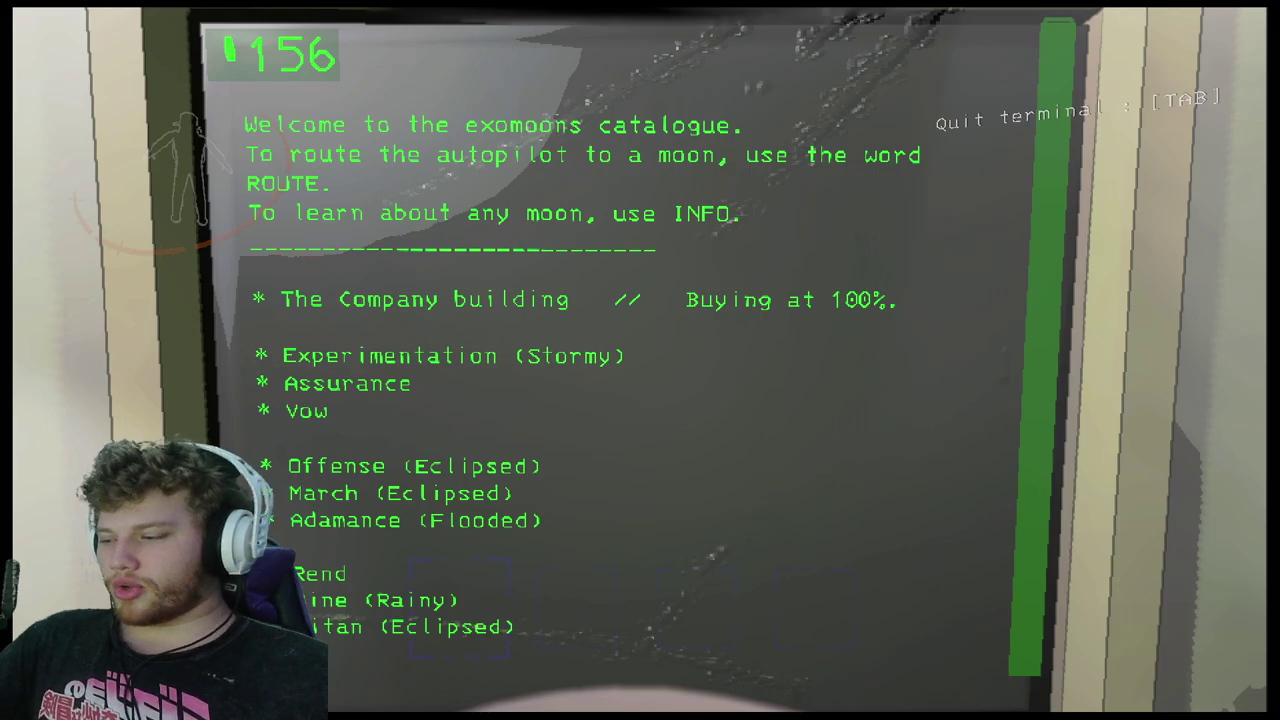
key(Tab)
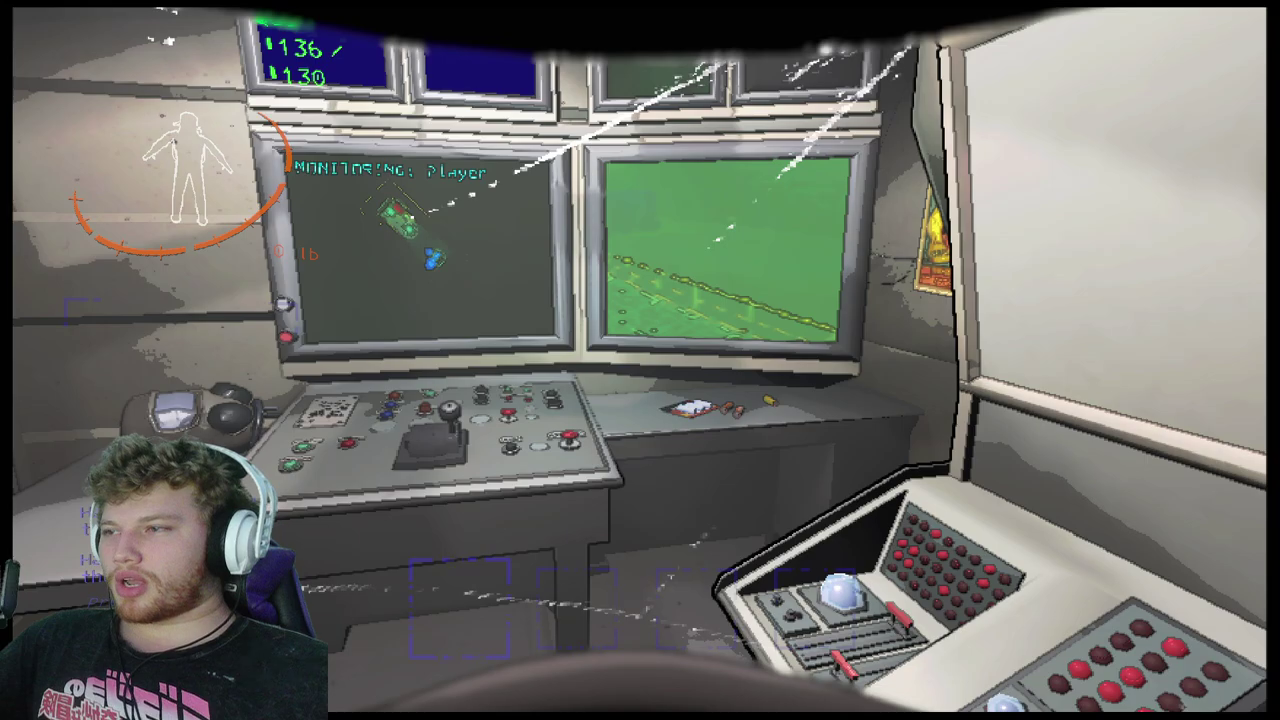